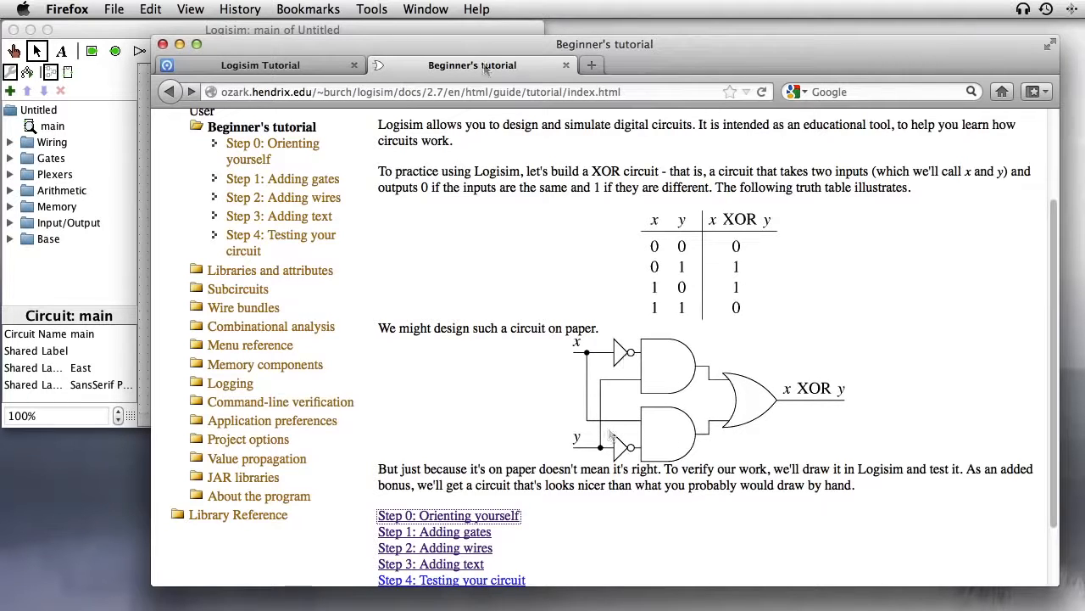
Step: Bring the empty Logisim main circuit window in front of the Firefox XOR tutorial page
click(449, 34)
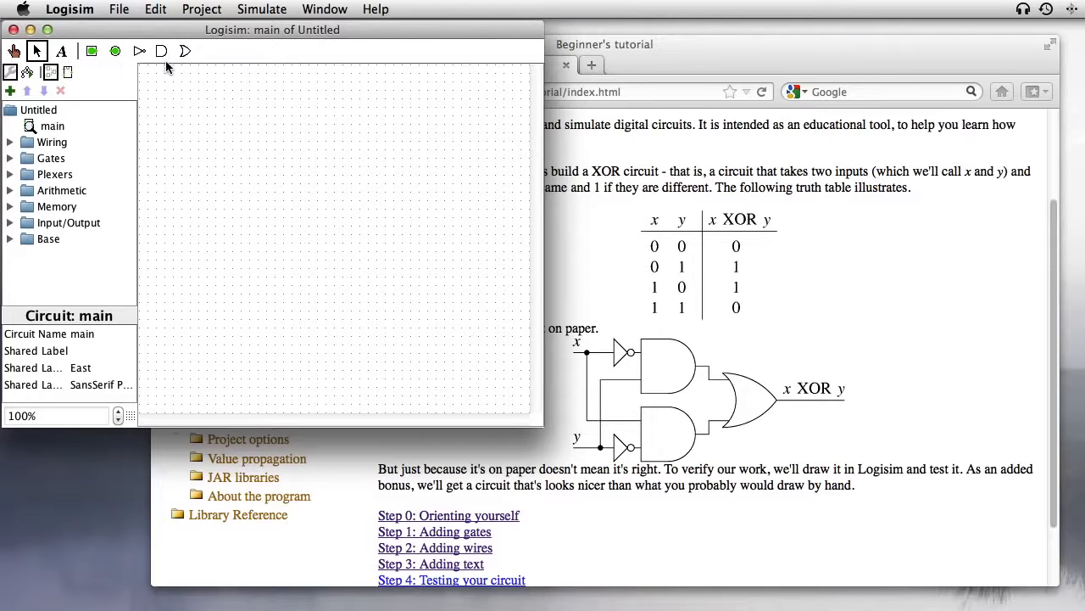
Step: From the Gates folder, place two AND gates on the main canvas, one above the other
click(11, 159)
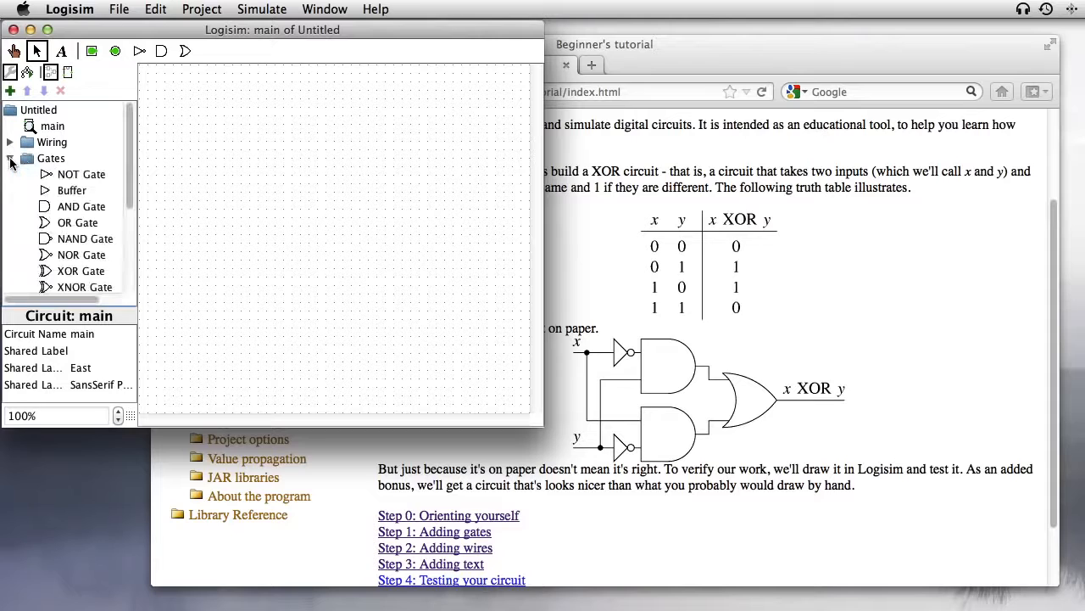
scroll(132, 161, down, 1)
drag(132, 161, 129, 186)
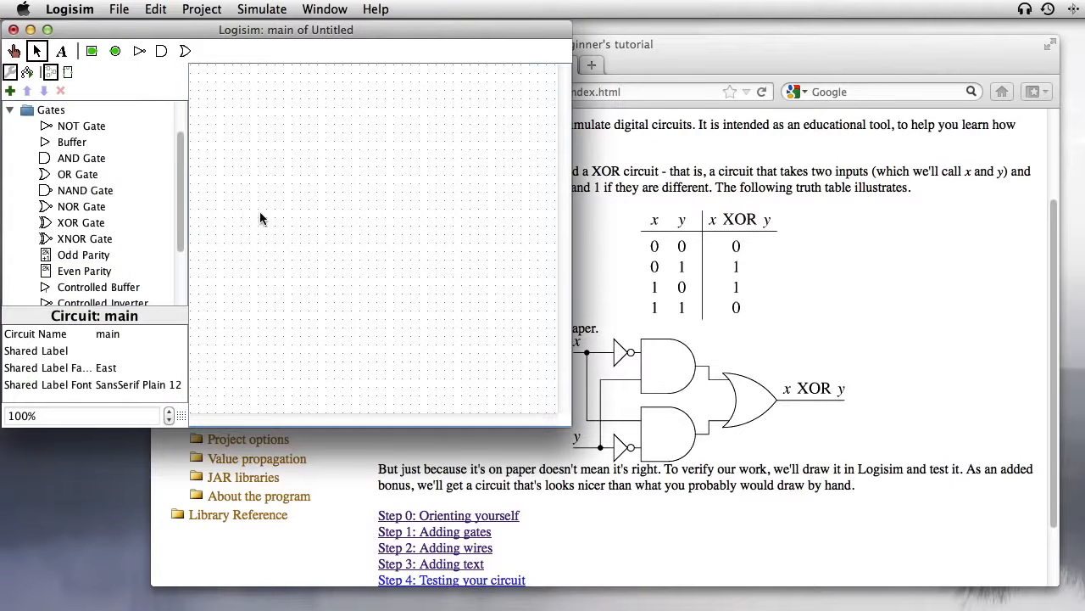
click(78, 158)
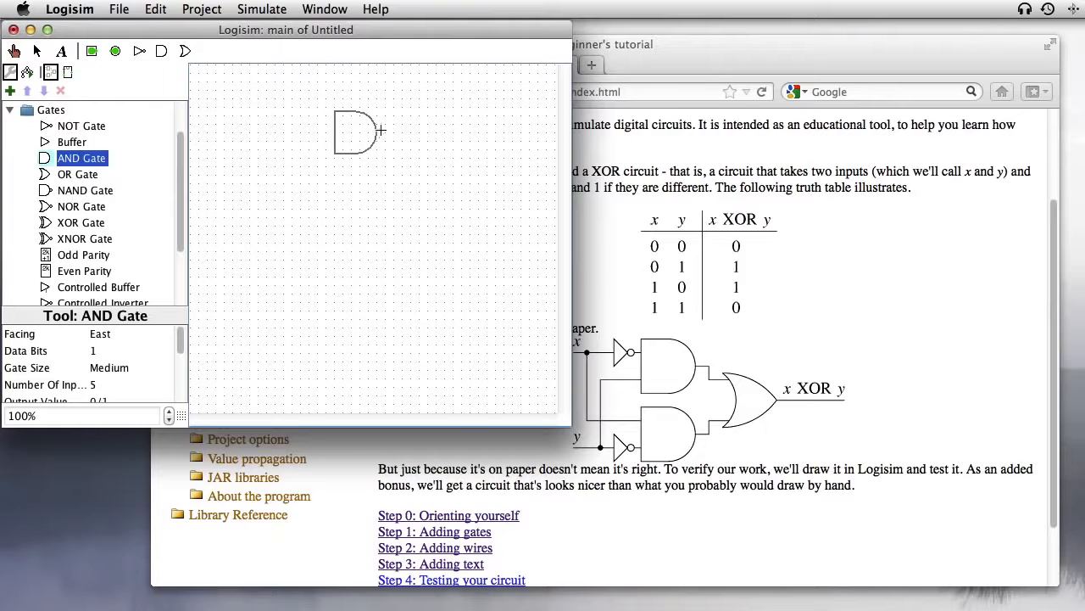
click(381, 128)
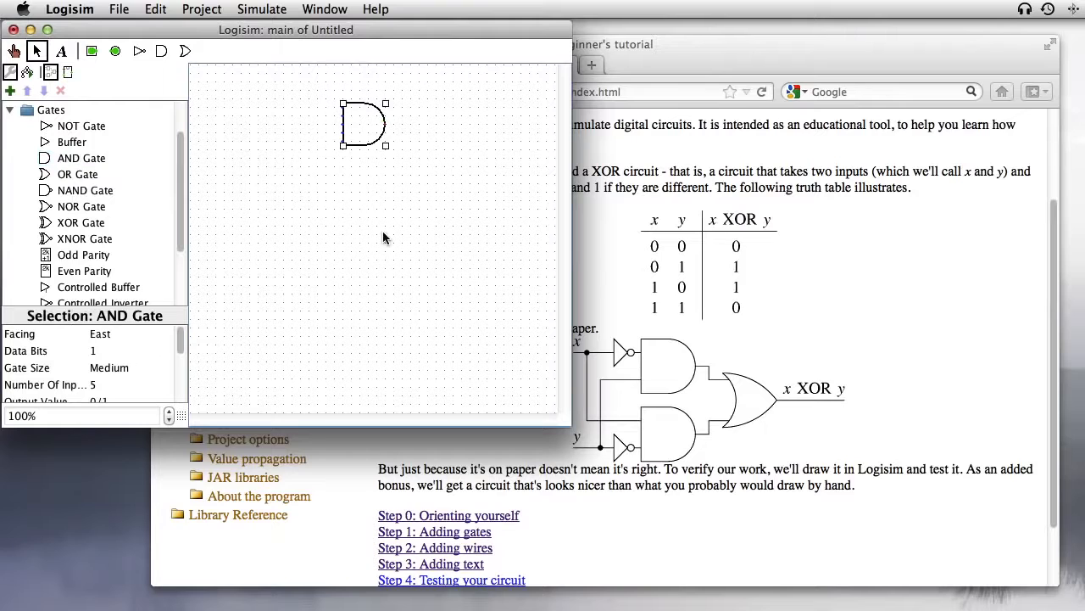
click(92, 160)
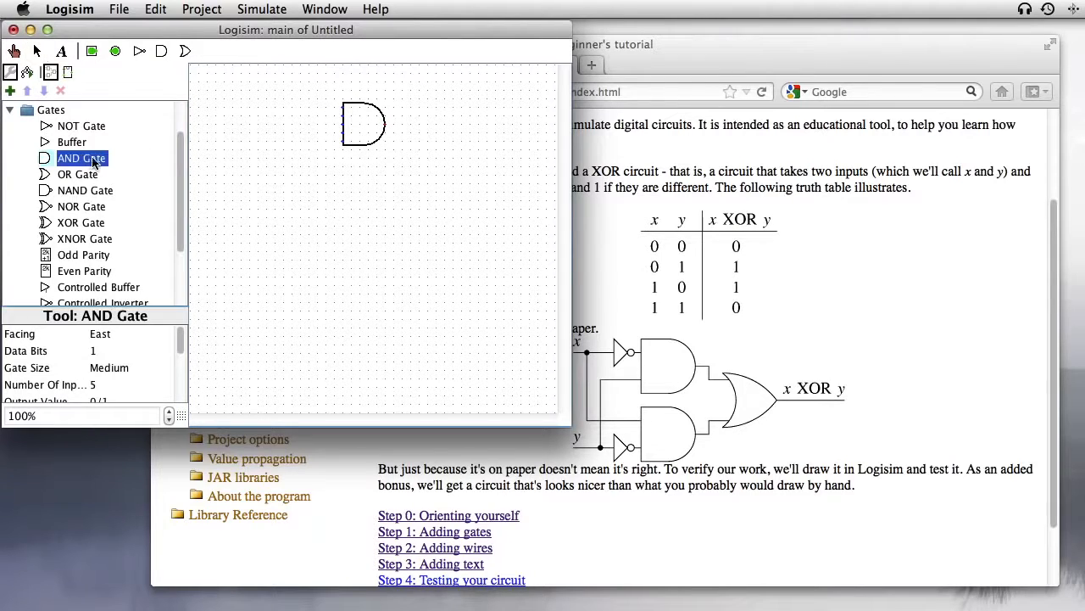
click(381, 224)
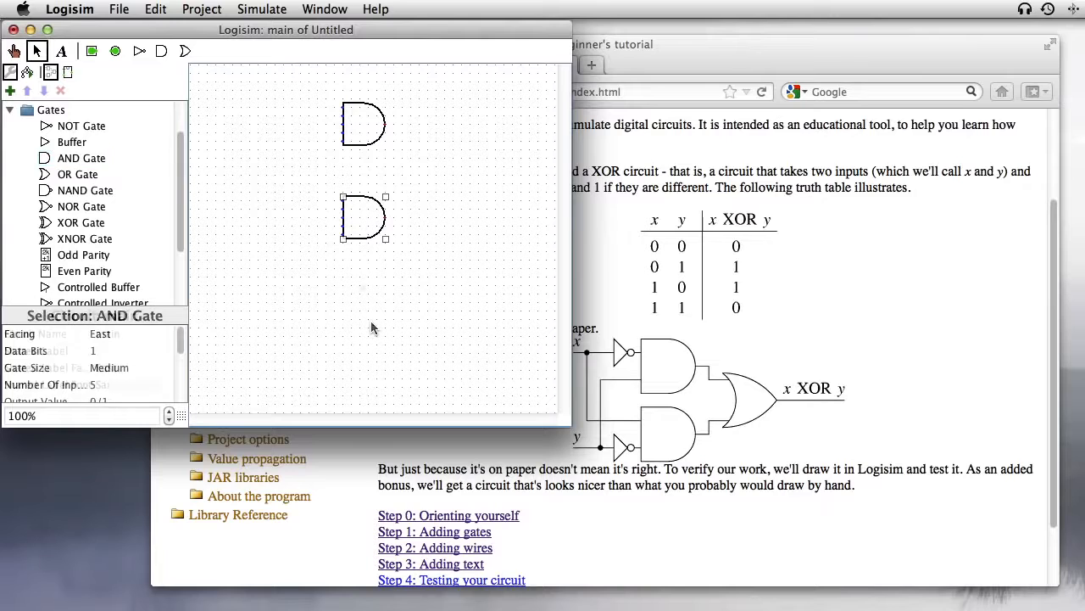
click(348, 242)
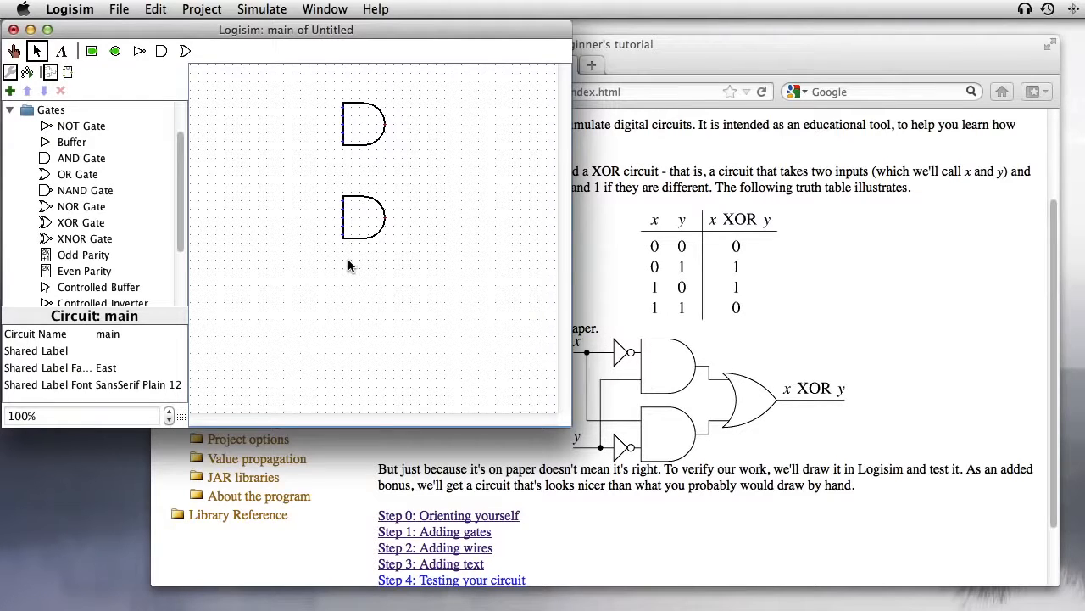
Step: Change Number Of Inputs from 5 to 2 on the lower and upper AND gates
click(357, 206)
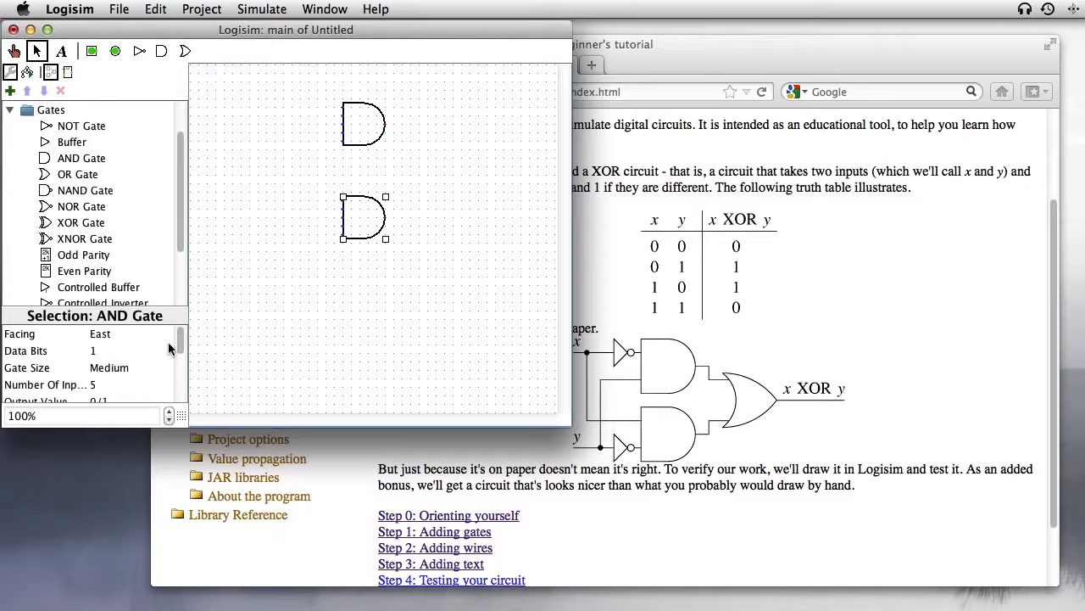
scroll(180, 343, down, 2)
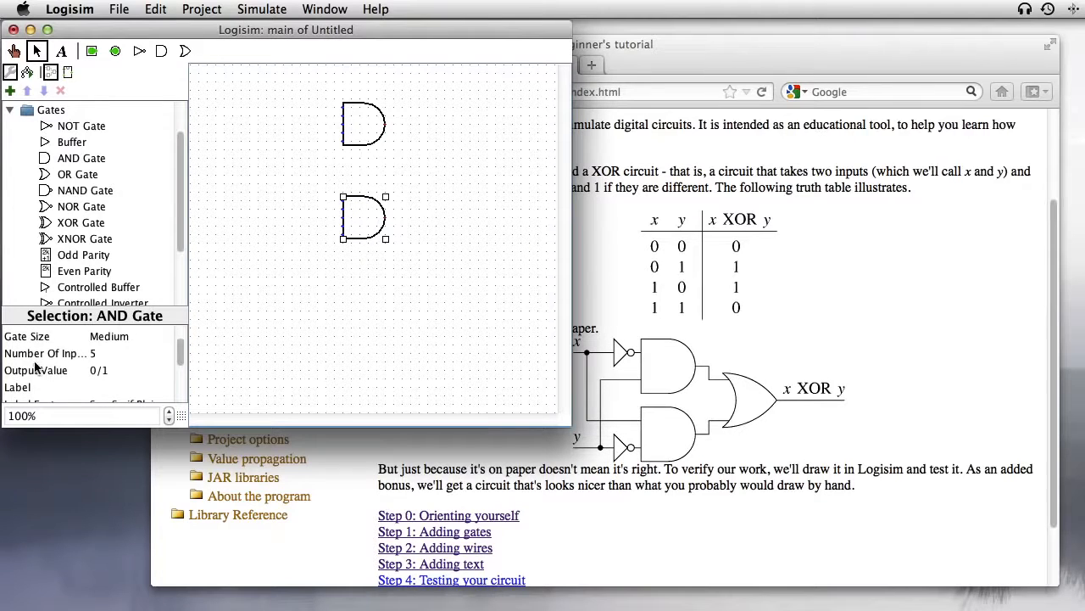
click(98, 356)
scroll(167, 388, up, 3)
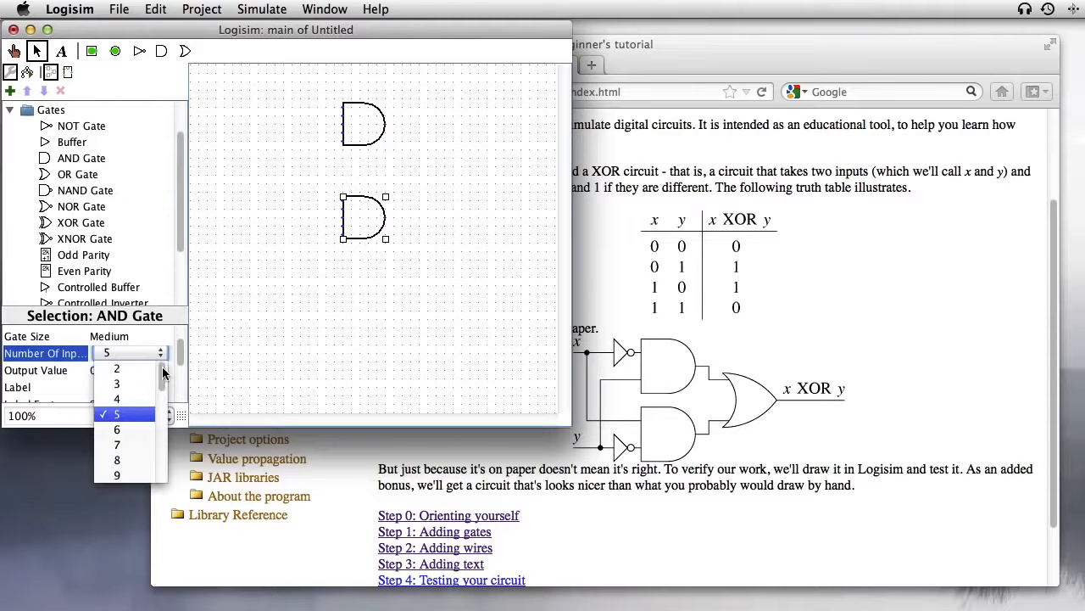
click(134, 370)
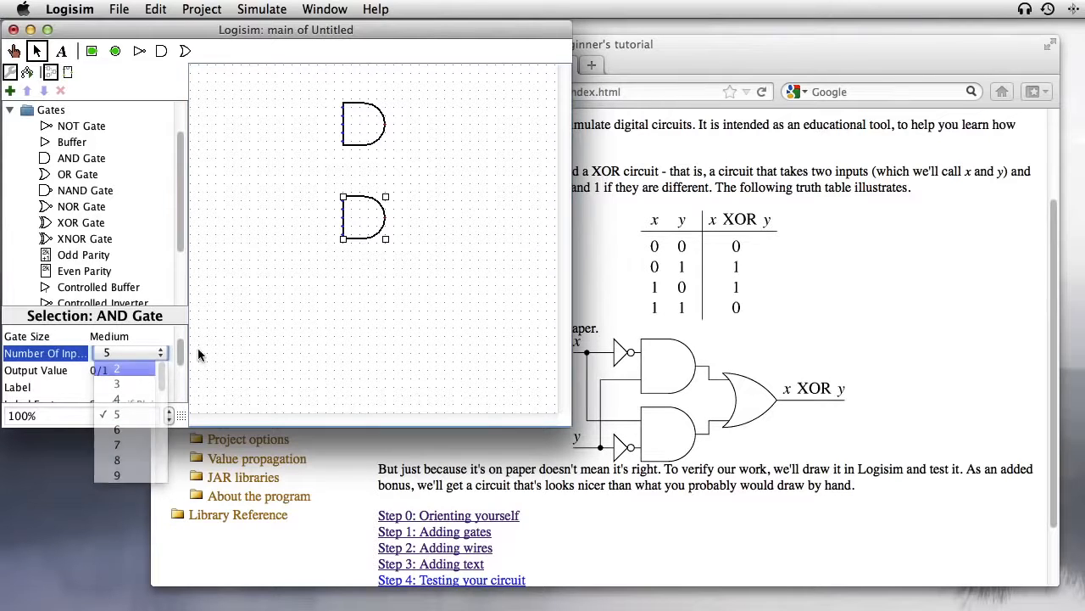
click(372, 280)
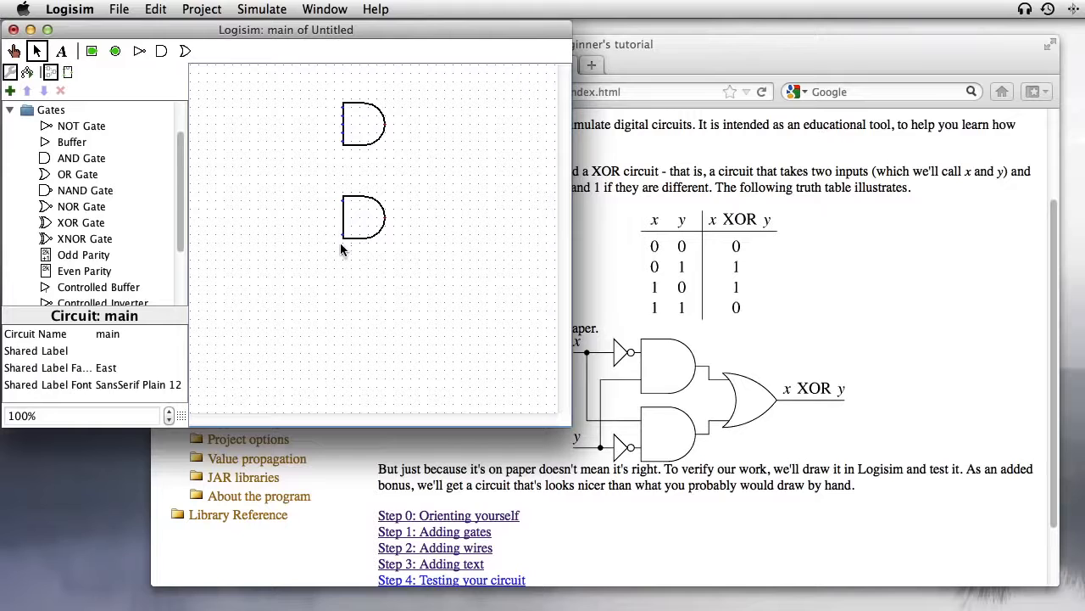
click(363, 136)
click(159, 384)
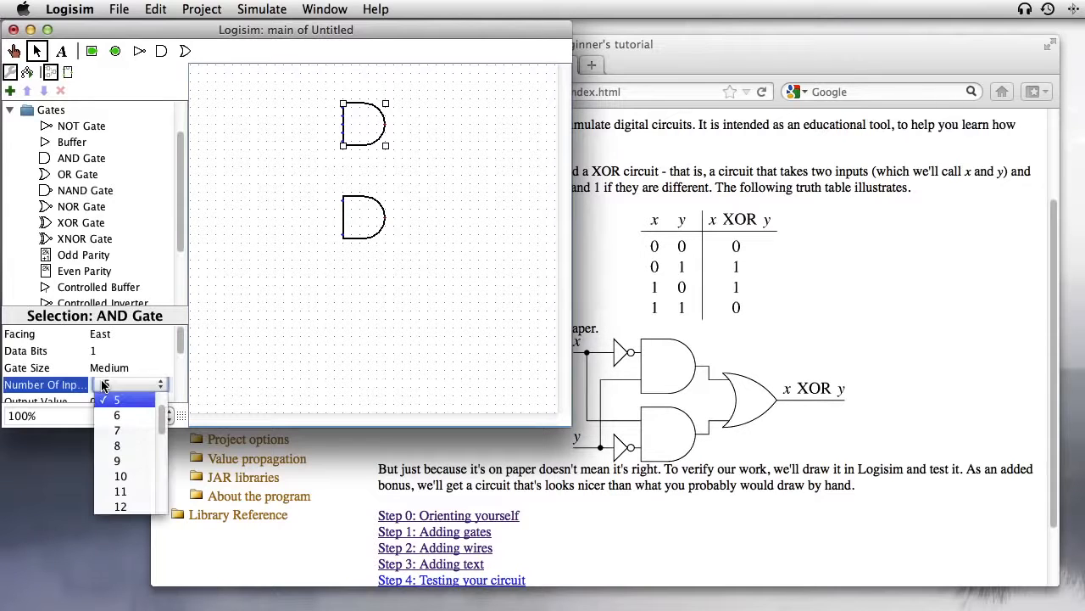
click(127, 400)
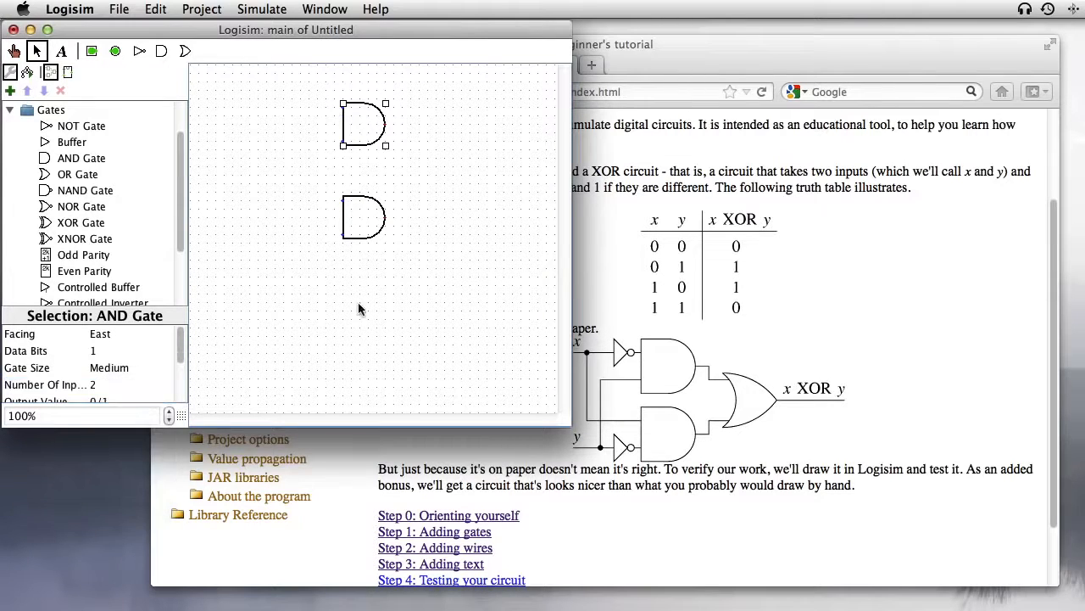
click(360, 308)
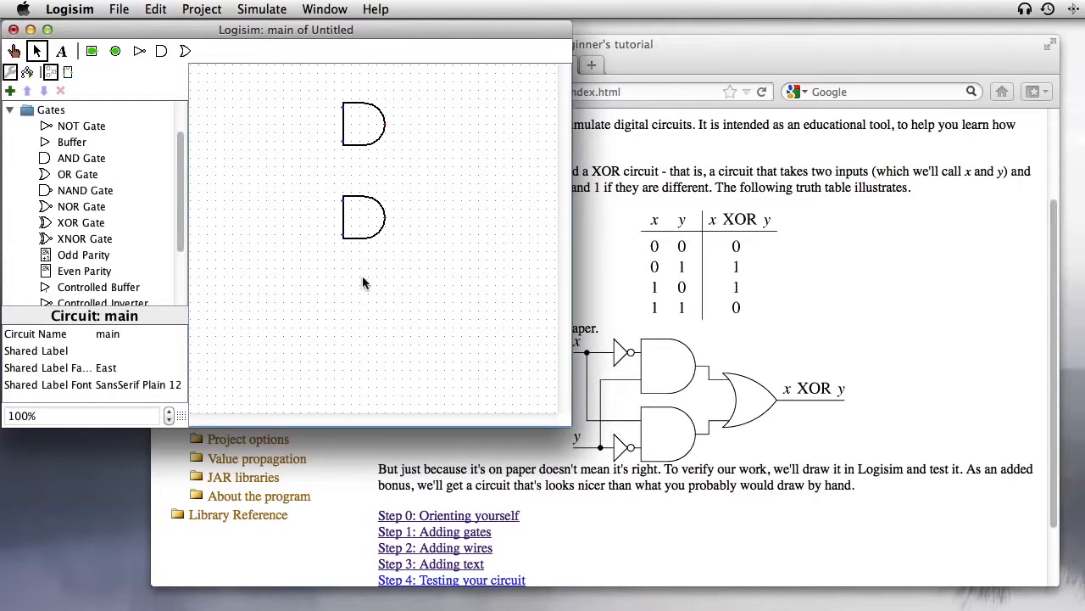
Step: Place an OR gate right of the AND gates and a NOT gate left of each one
click(69, 174)
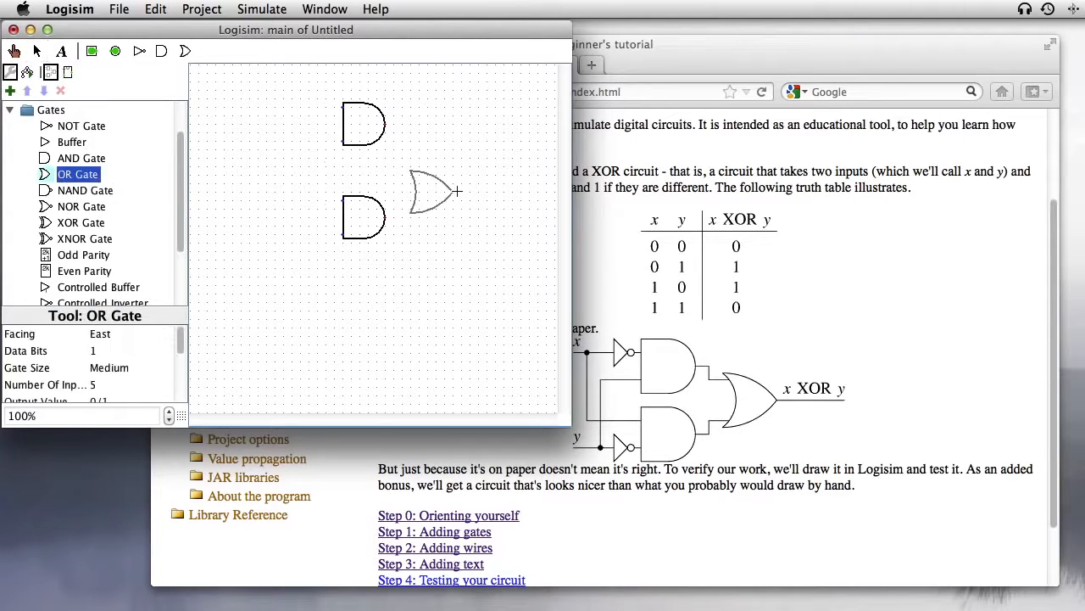
click(479, 166)
click(78, 127)
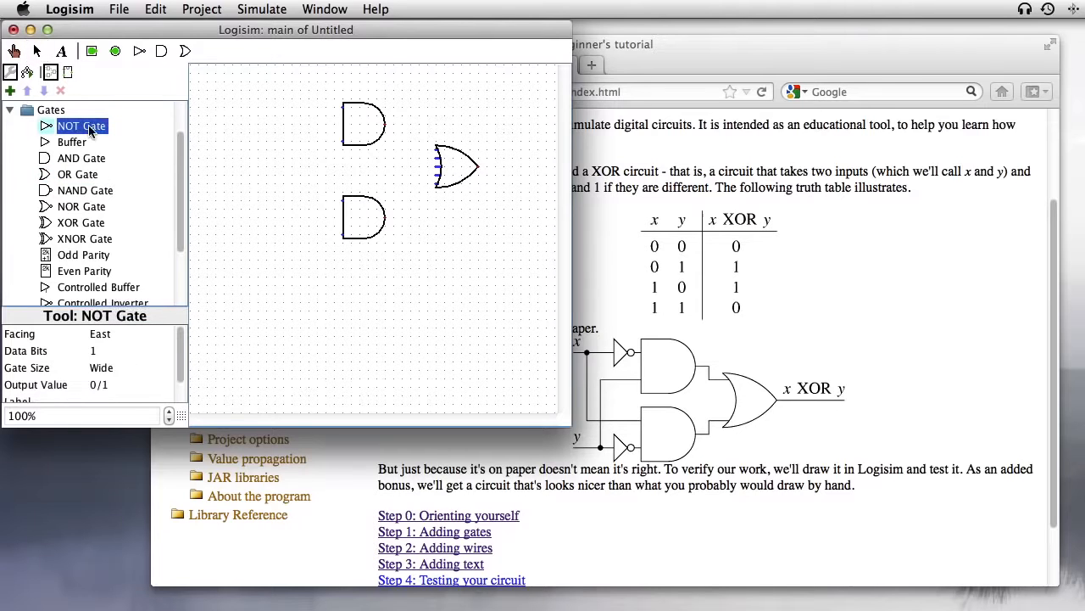
click(307, 107)
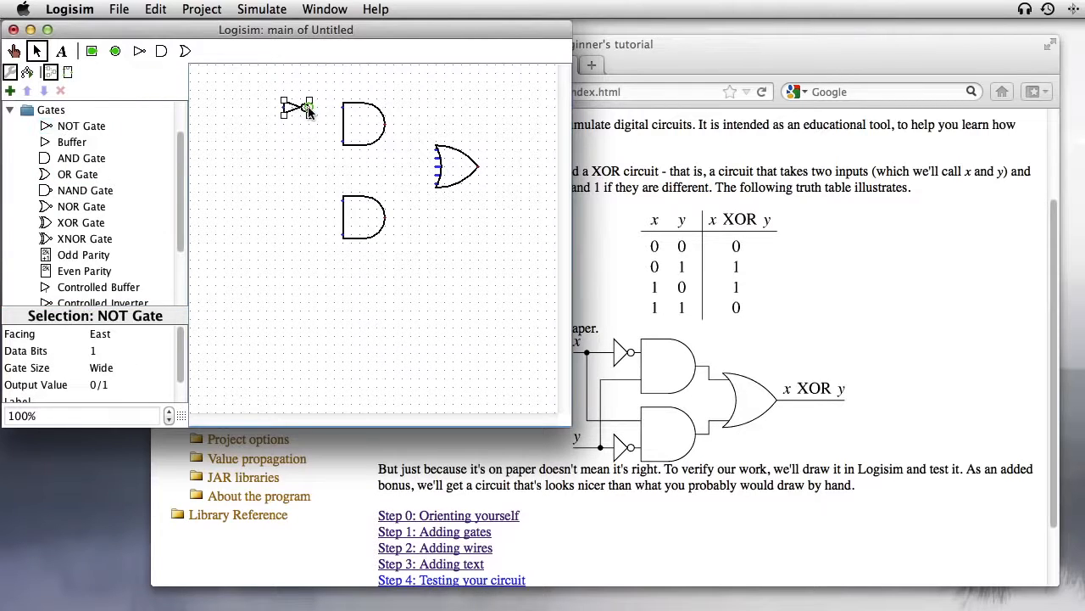
click(85, 131)
click(315, 235)
Step: Wire the lower and upper AND outputs to the OR inputs, and each NOT output to its AND gate
mouse_move(387, 219)
mouse_down()
mouse_move(411, 205)
mouse_move(411, 192)
mouse_move(434, 189)
mouse_move(397, 211)
mouse_move(412, 216)
mouse_move(410, 187)
mouse_move(400, 191)
mouse_move(410, 185)
mouse_move(433, 188)
mouse_up()
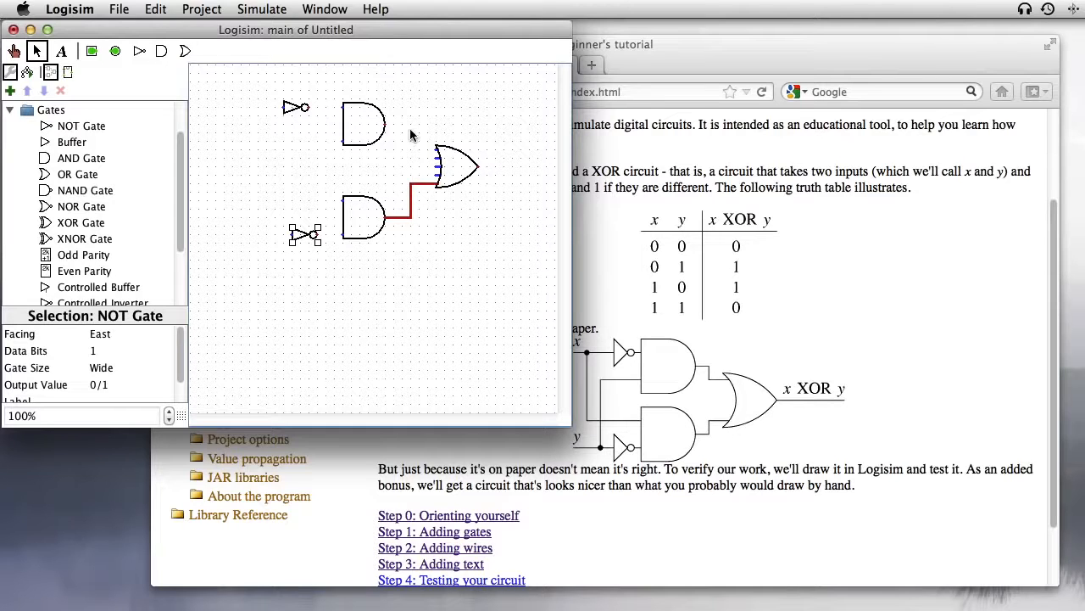
mouse_move(387, 128)
mouse_down()
mouse_move(411, 158)
mouse_move(437, 150)
mouse_up()
drag(307, 107, 343, 106)
drag(314, 234, 343, 234)
Step: Place two input pins wired to the NOT gates and an output pin at the OR gate's output
click(92, 50)
click(246, 106)
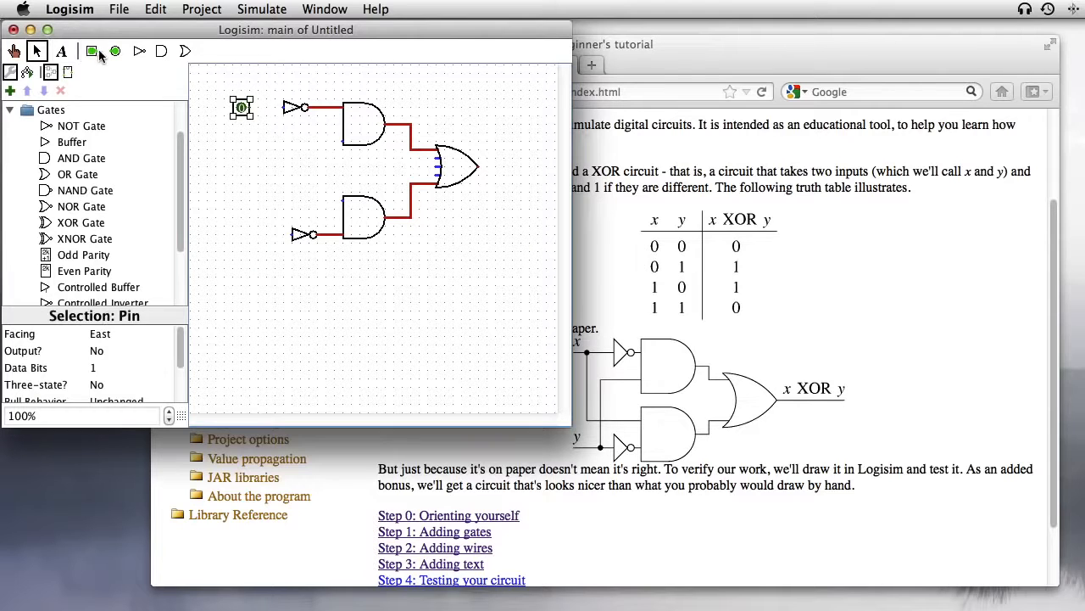
click(249, 234)
click(115, 51)
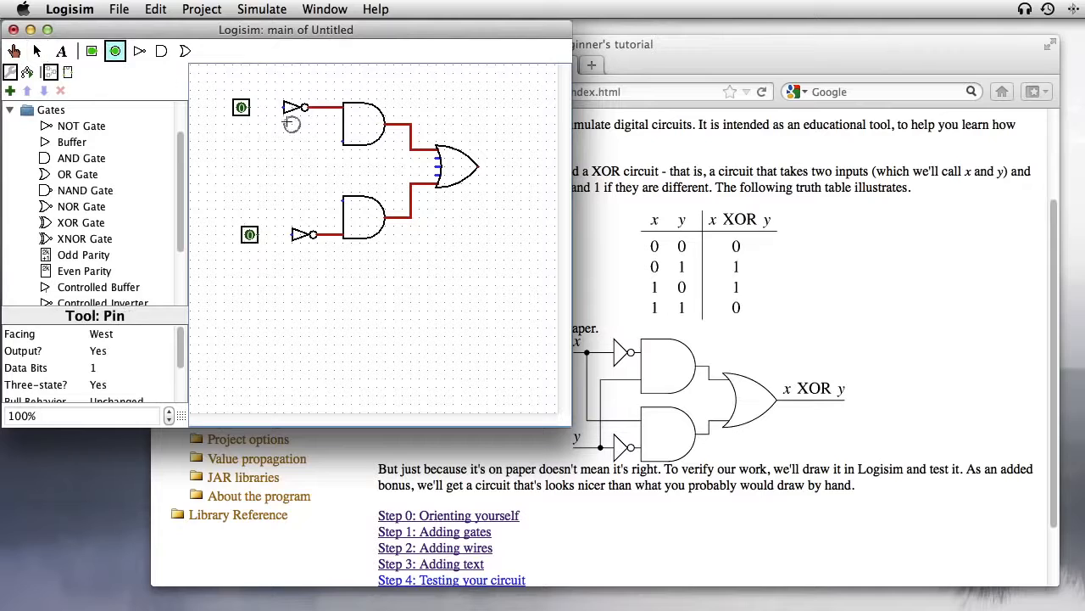
click(513, 167)
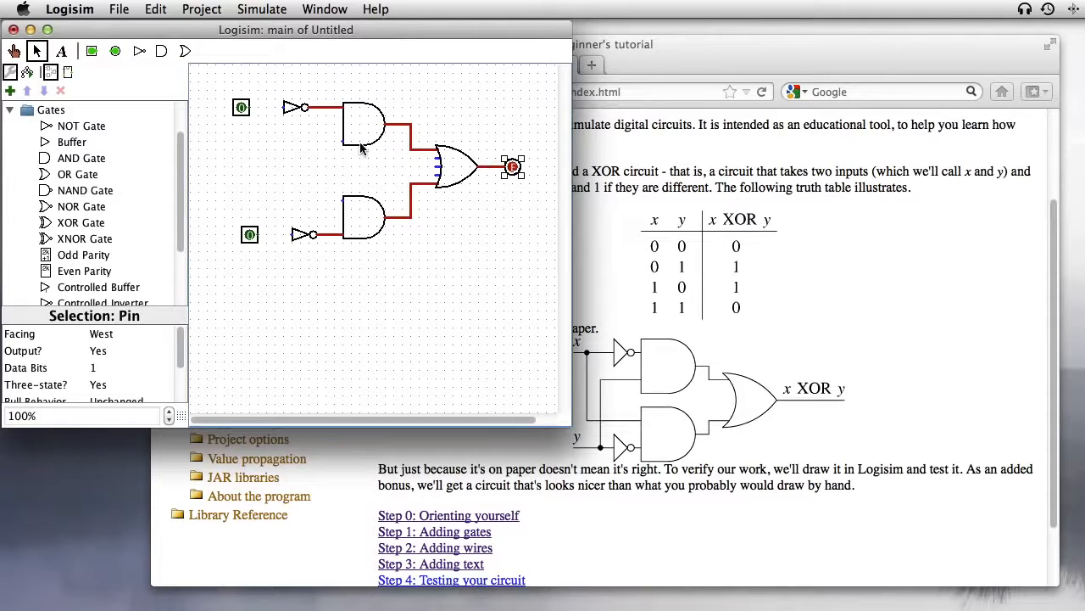
drag(283, 106, 249, 107)
drag(260, 234, 293, 234)
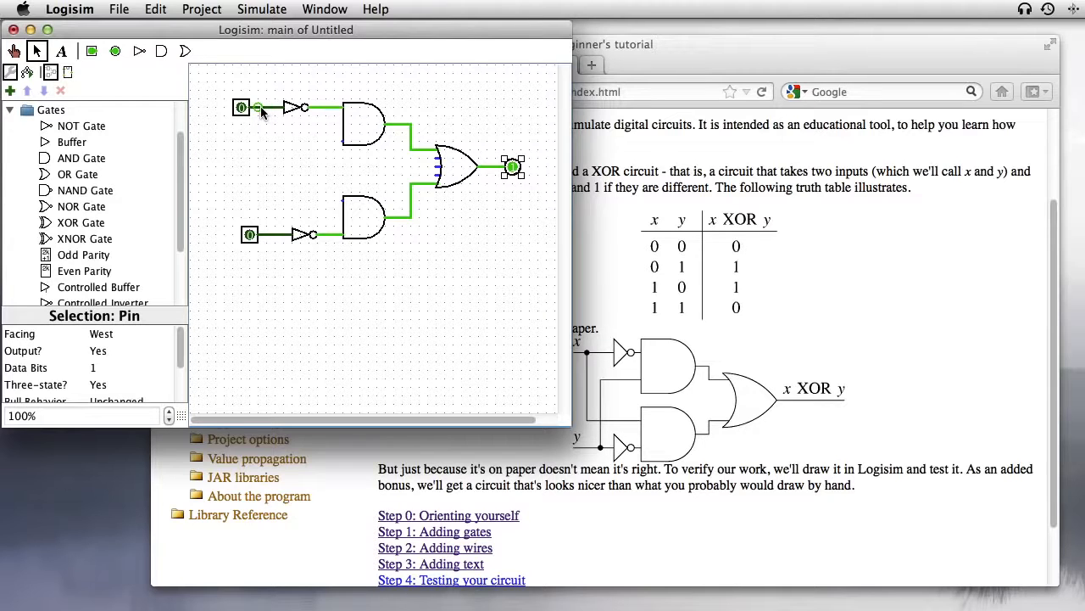
Step: Branch the top input to the lower AND gate and the bottom input to the upper AND gate
drag(259, 109, 340, 209)
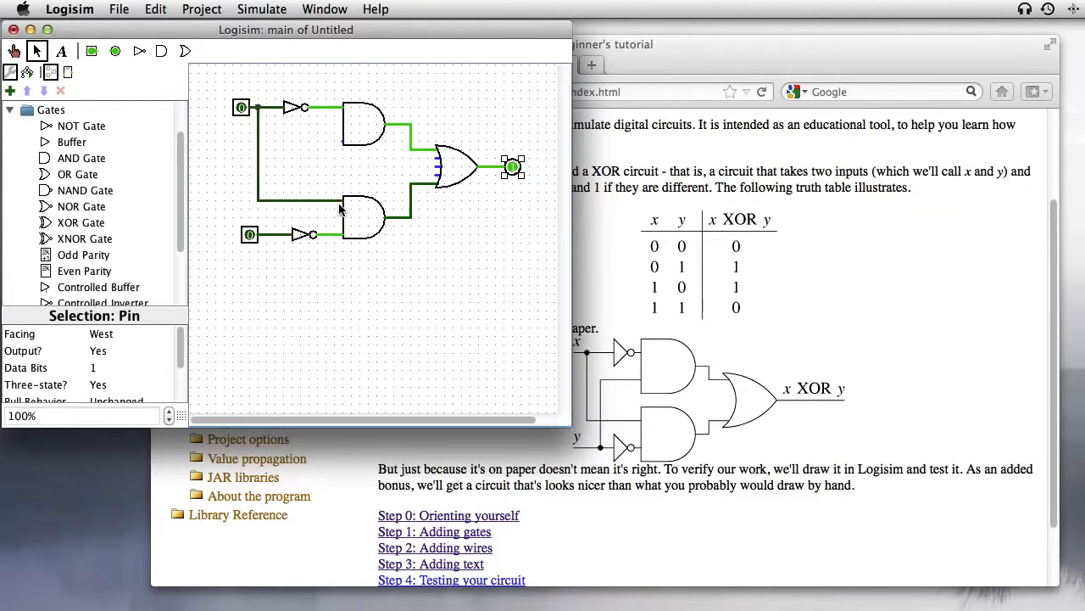
mouse_move(276, 235)
mouse_down()
mouse_move(275, 142)
mouse_move(343, 141)
mouse_up()
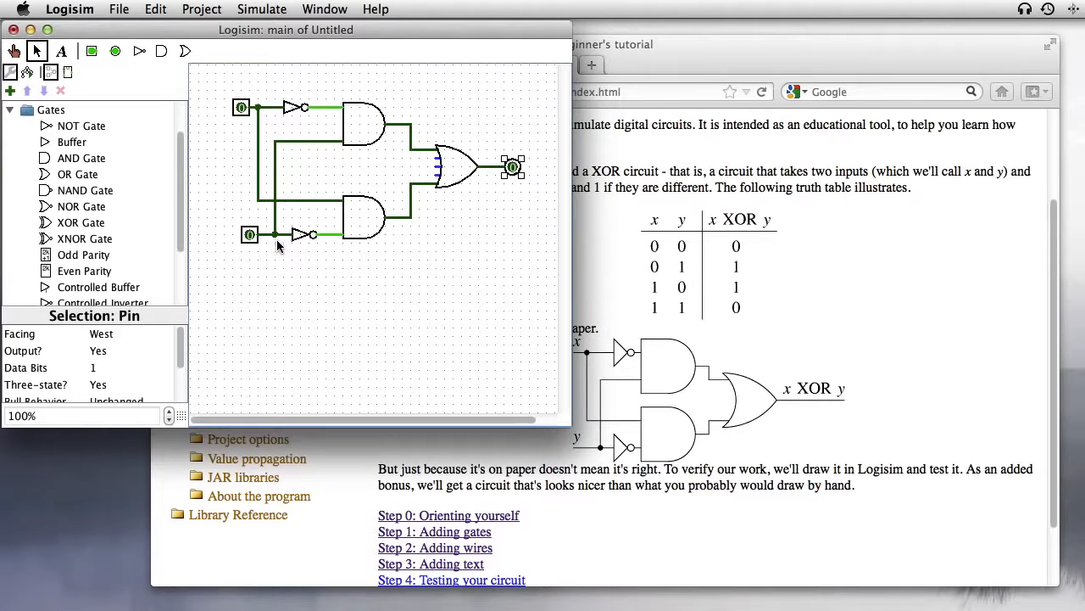
click(315, 259)
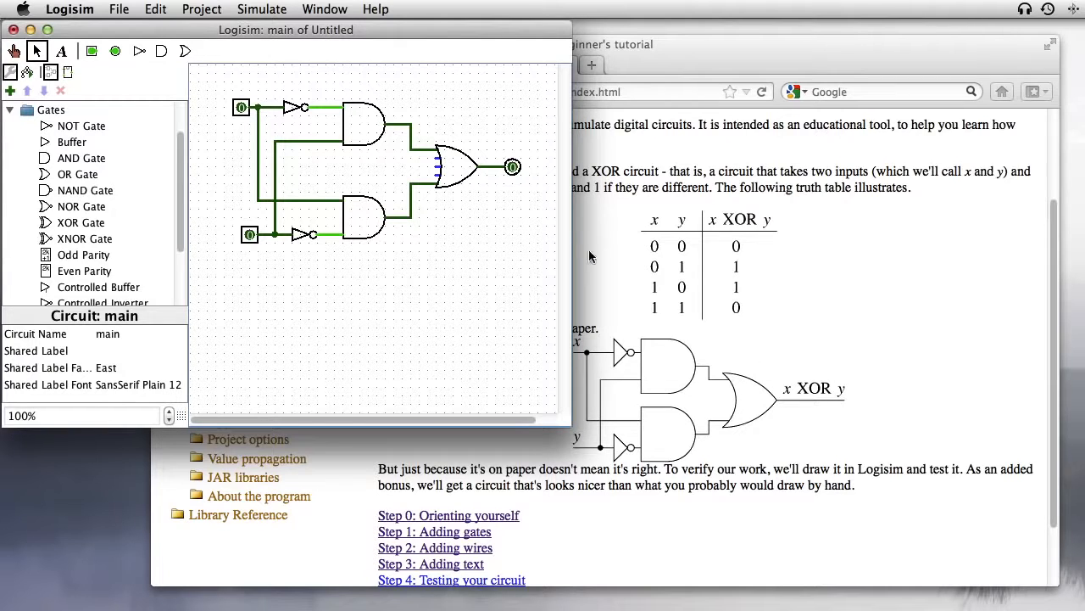
Step: Label the top input pin X and the bottom input pin Y
click(243, 109)
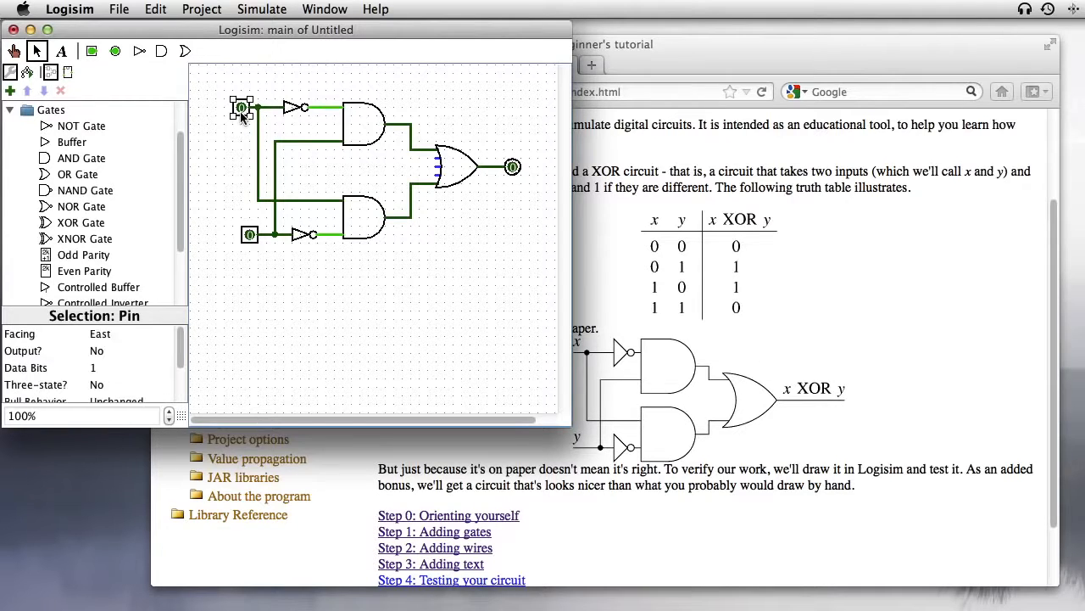
scroll(173, 373, down, 3)
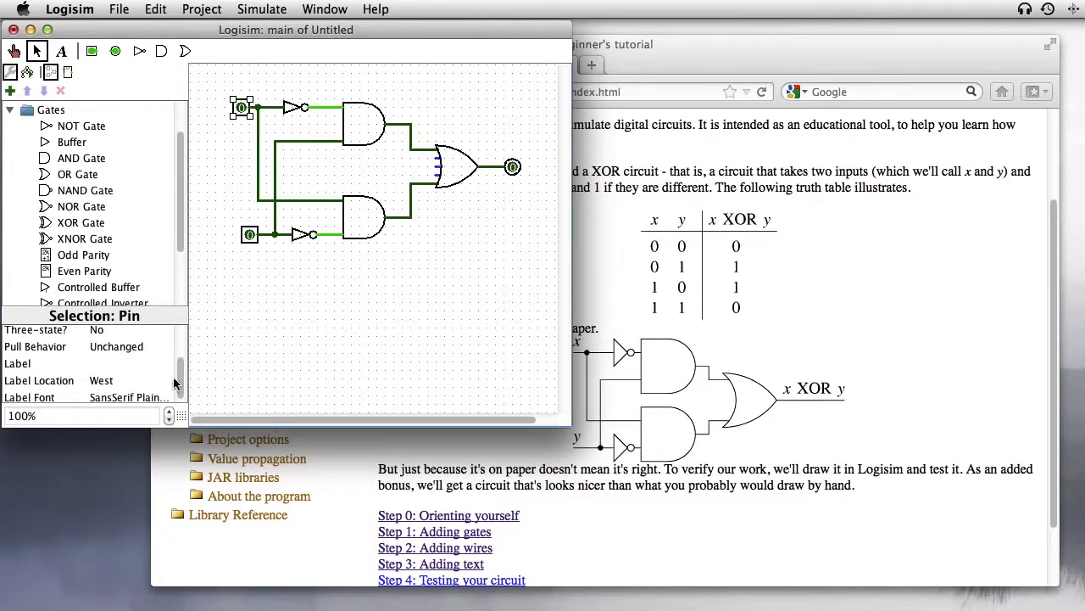
click(104, 364)
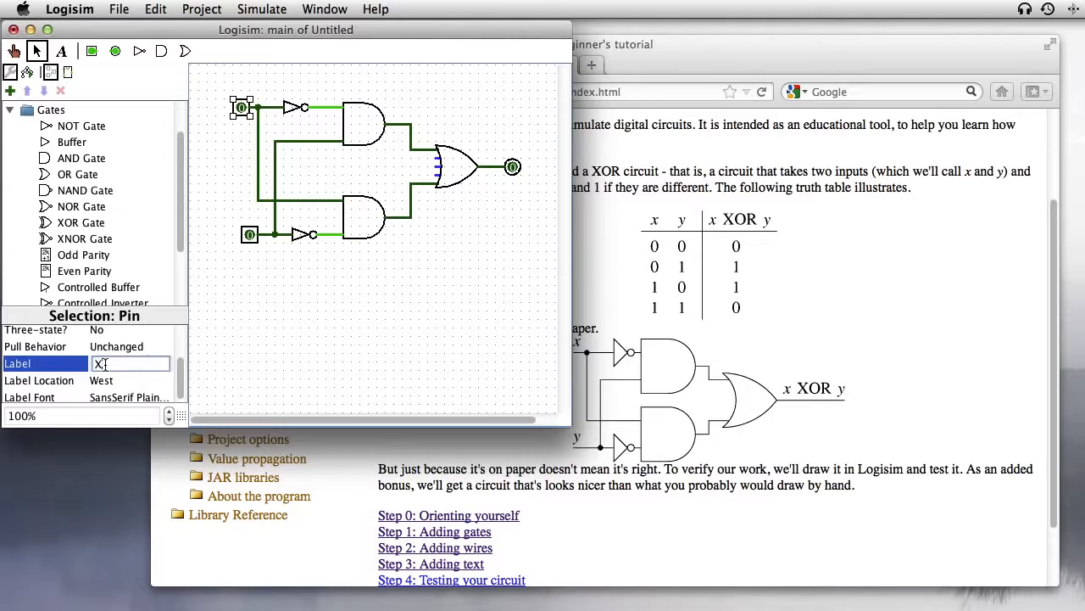
text(X)
key(Return)
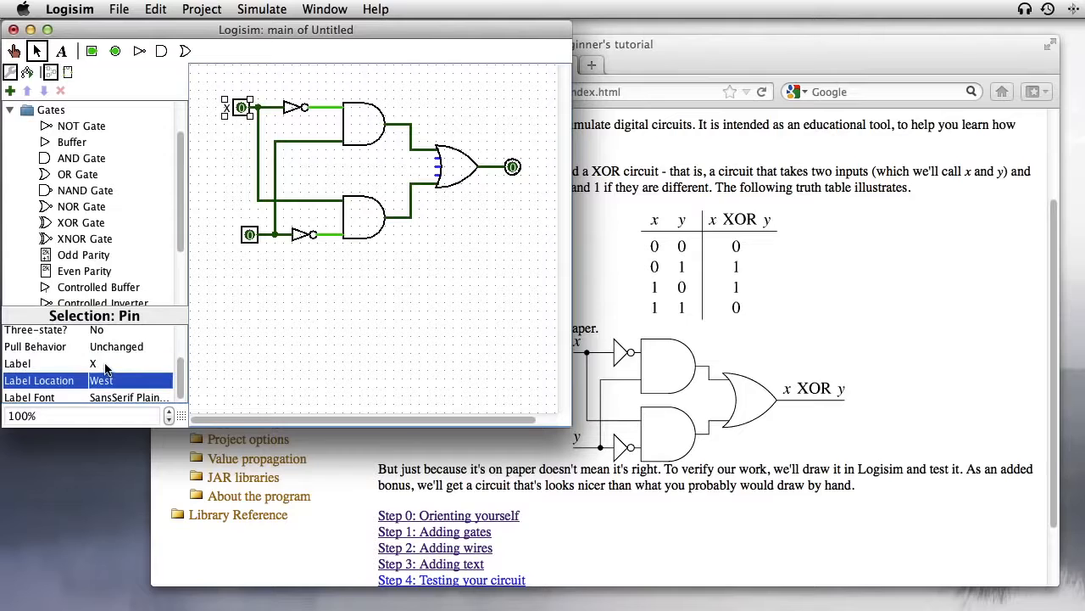
click(252, 235)
click(108, 365)
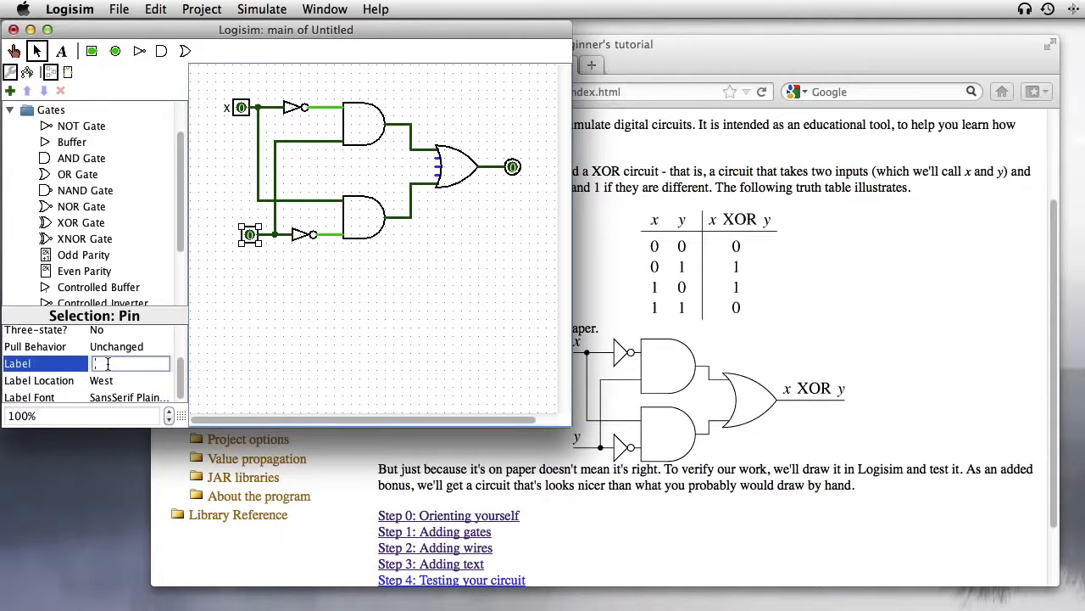
key(Return)
Step: Label the output pin XOR
click(514, 169)
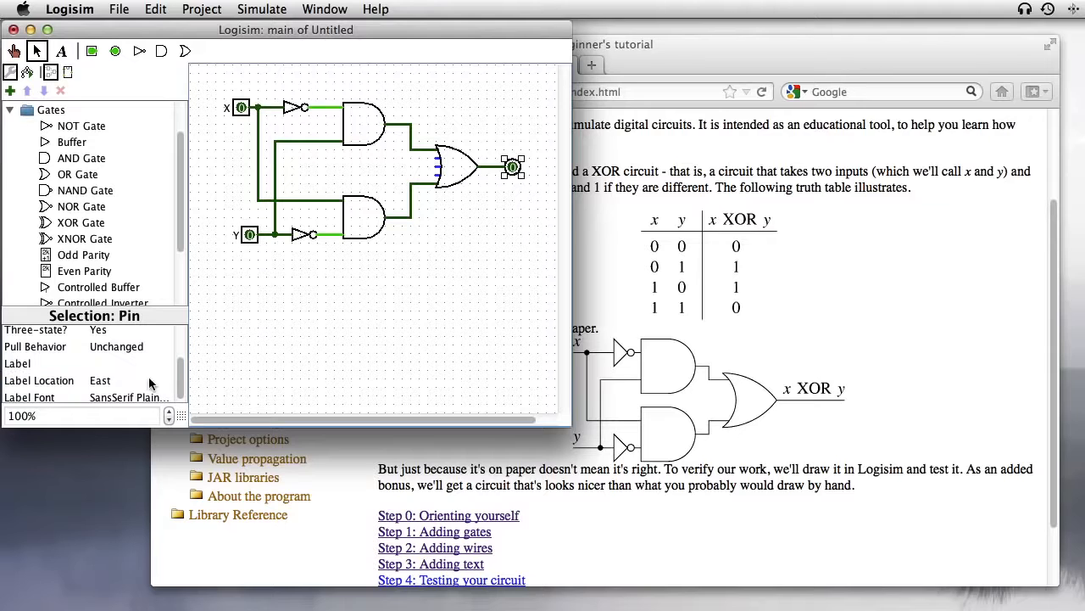
click(111, 365)
text(XOR)
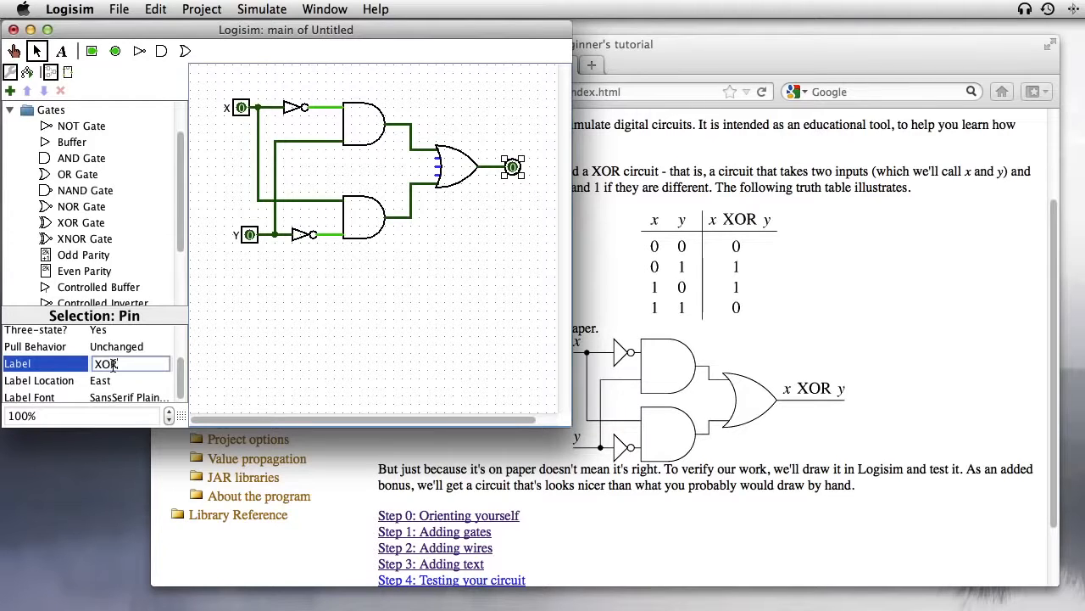
key(Return)
click(232, 194)
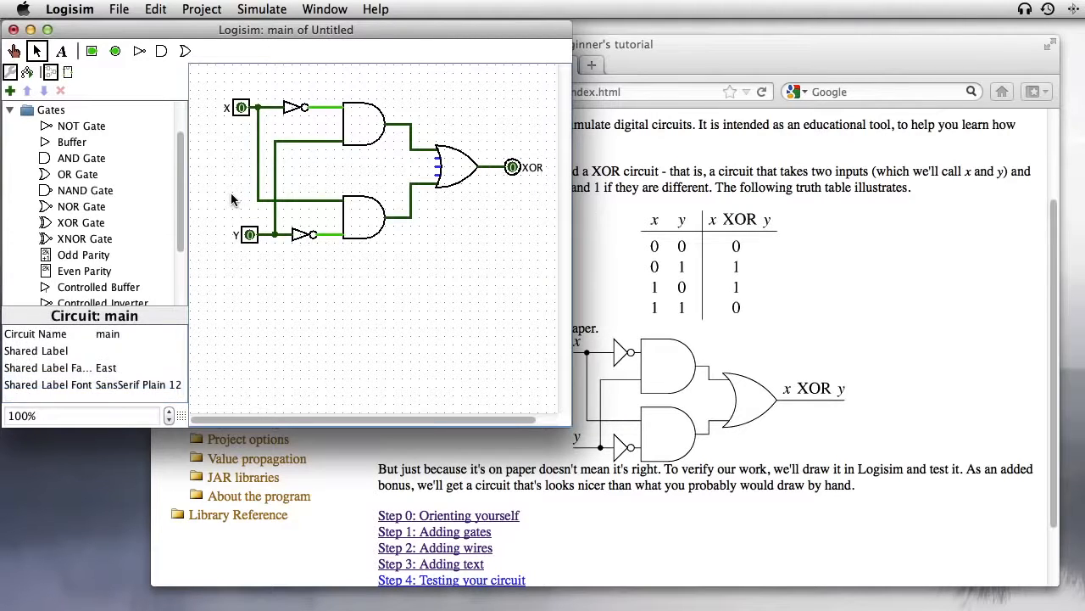
Step: Poke X and Y through several combinations, ending with both at 1 and XOR reading 0
click(14, 51)
click(241, 109)
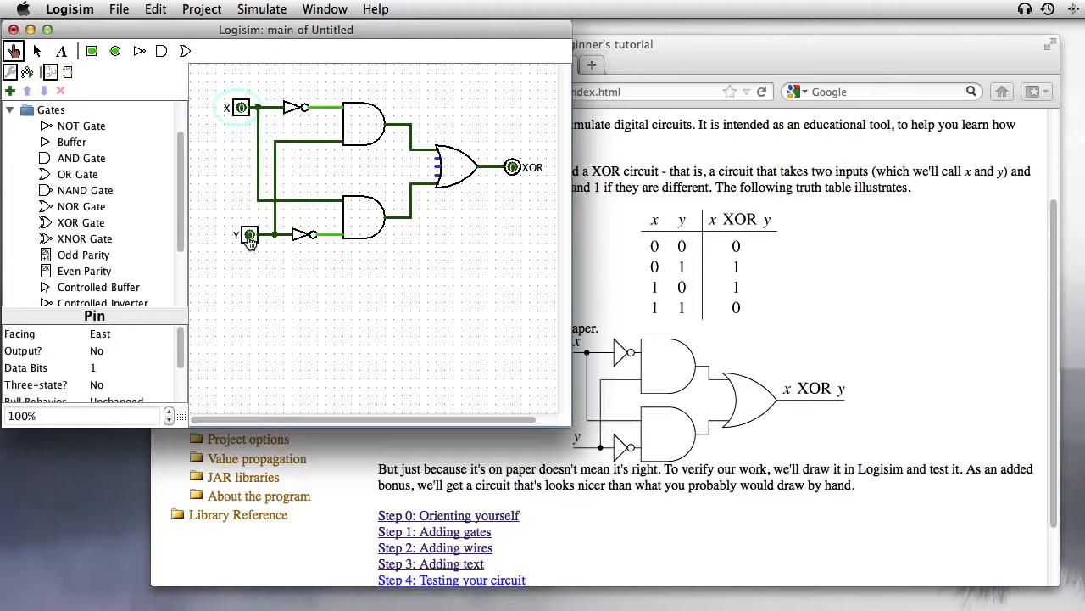
click(242, 108)
click(249, 236)
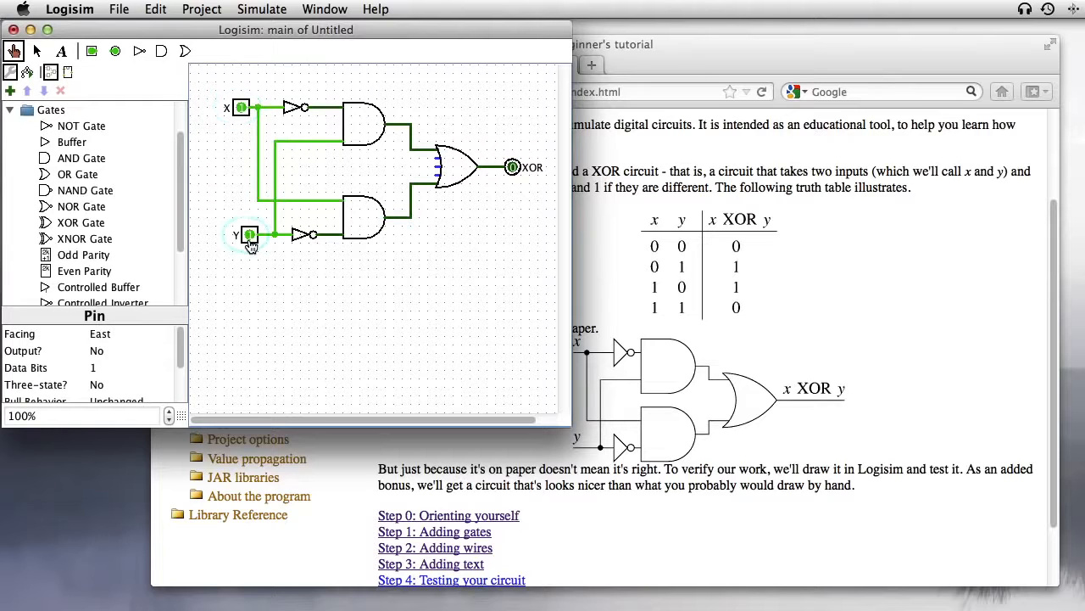
click(249, 235)
click(242, 108)
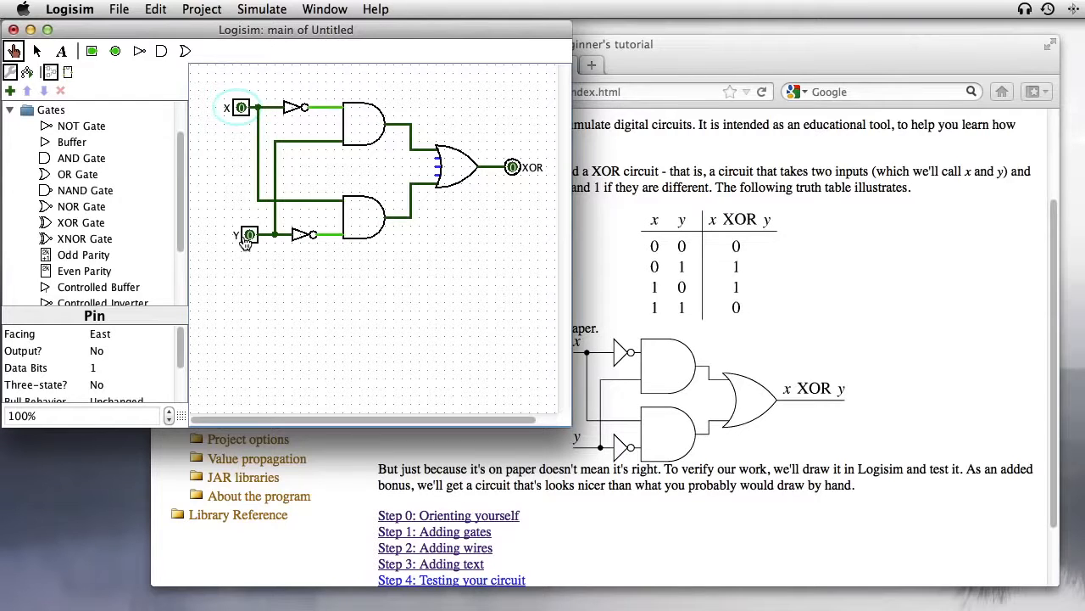
click(241, 110)
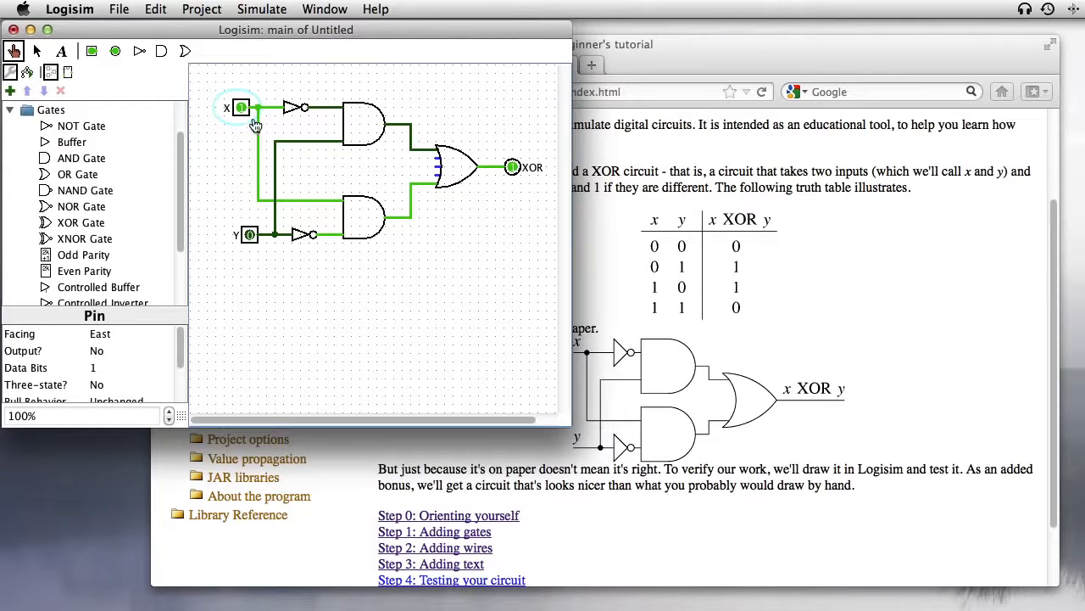
click(243, 108)
click(249, 235)
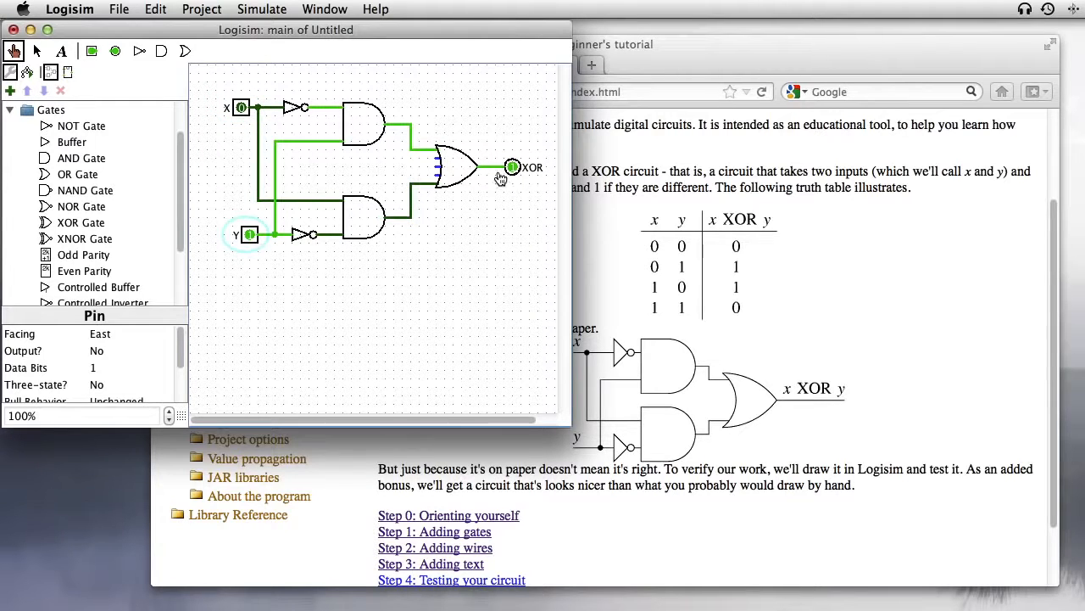
click(241, 109)
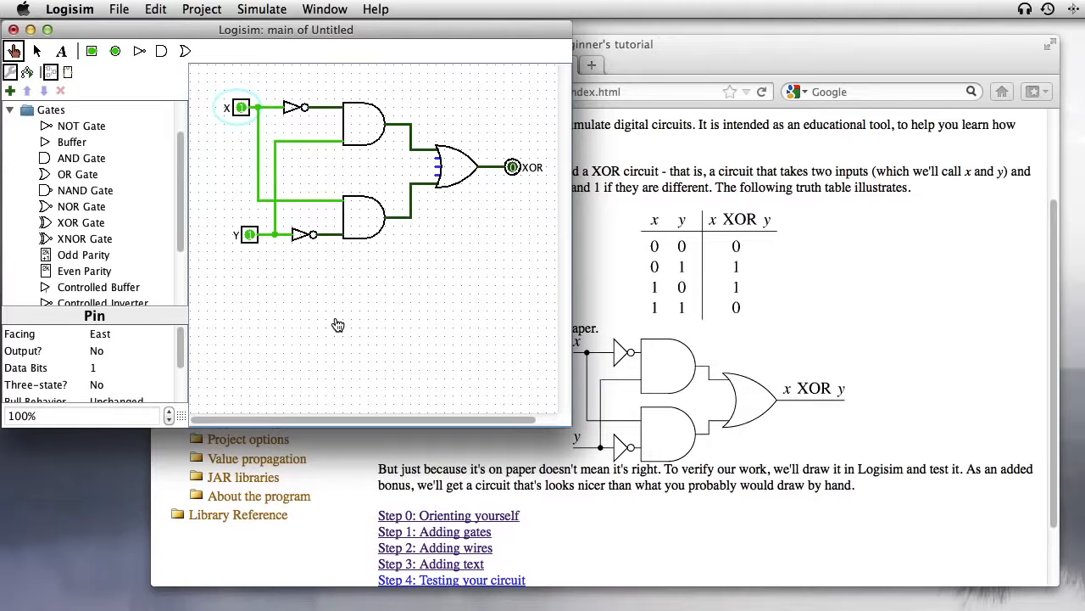
click(202, 9)
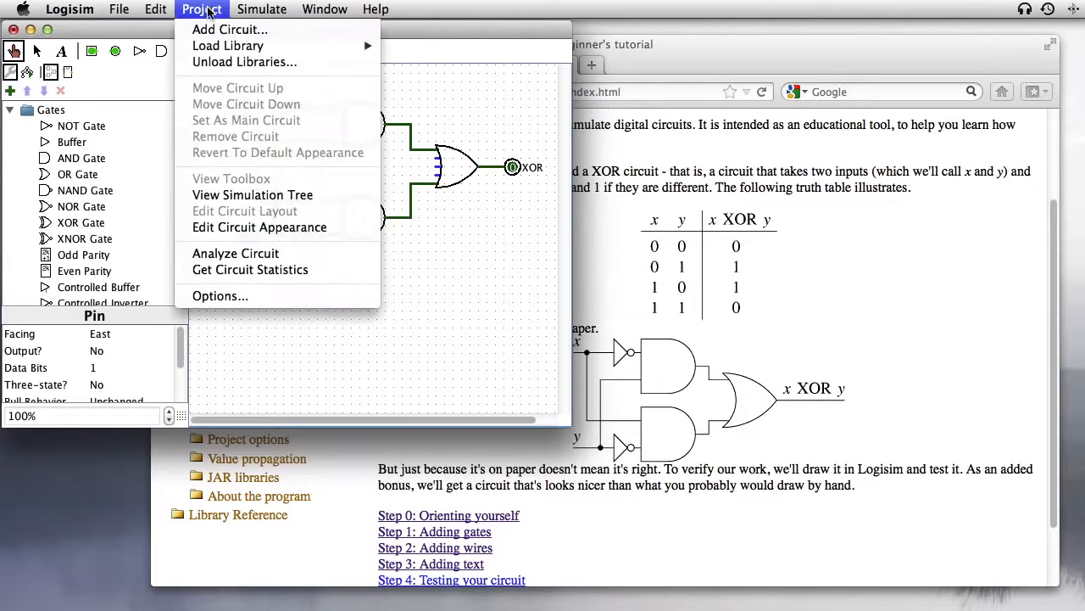
click(222, 253)
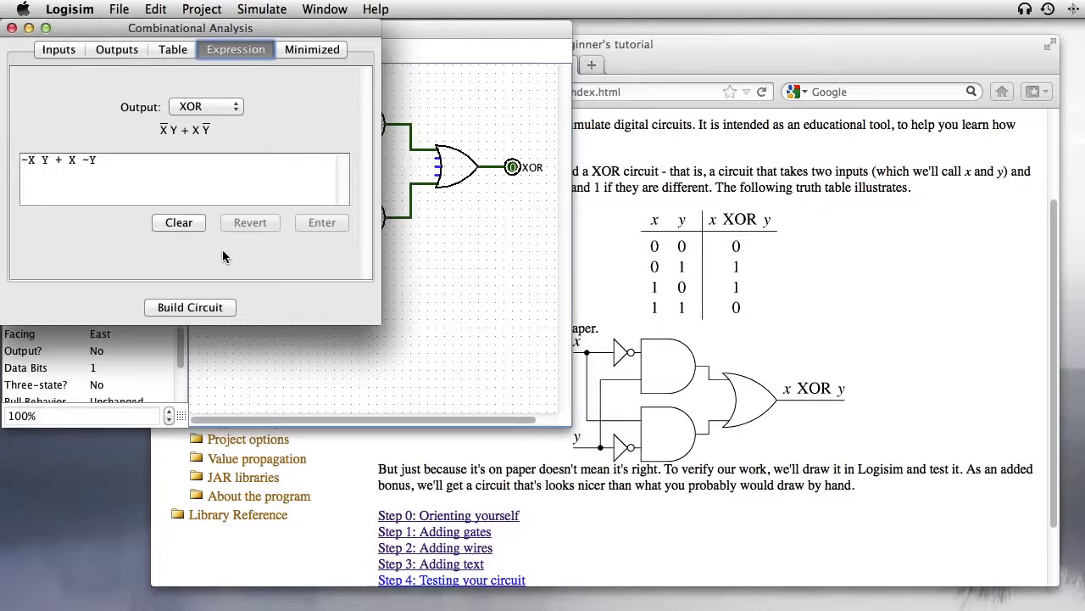
click(54, 51)
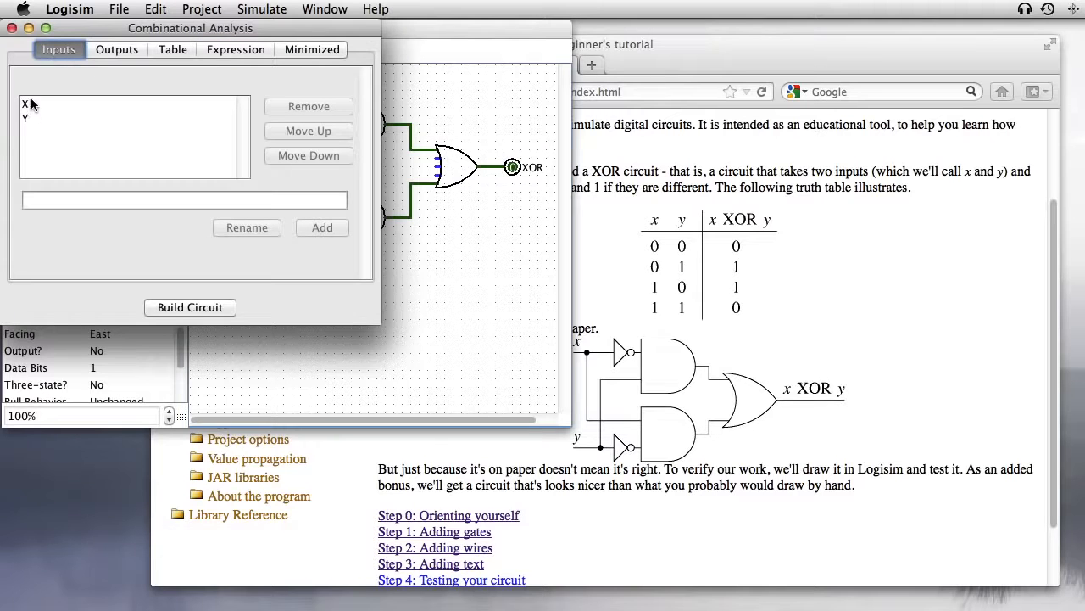
click(123, 50)
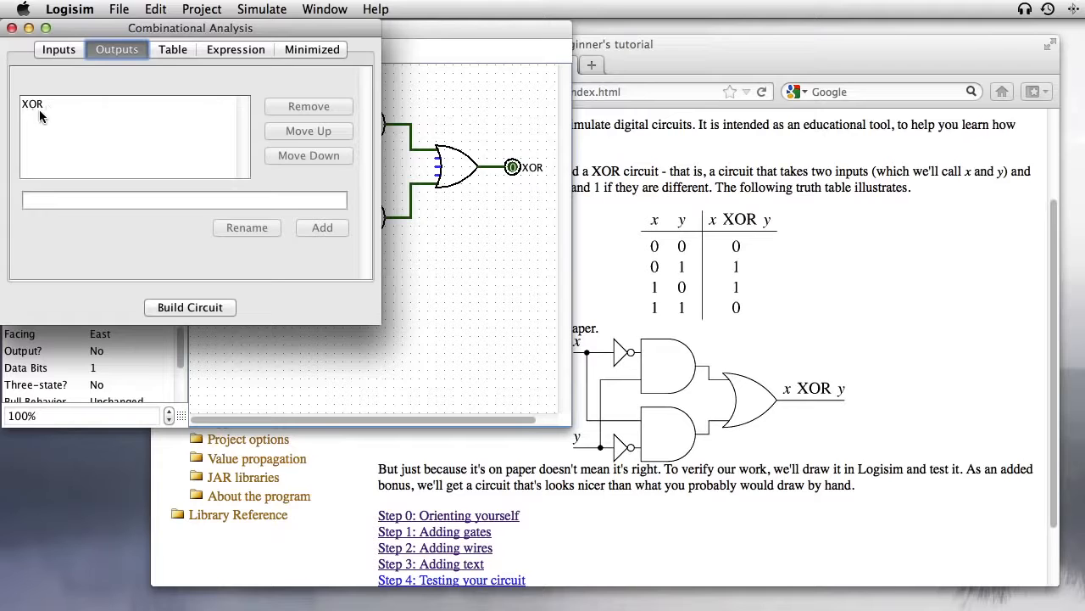
click(172, 51)
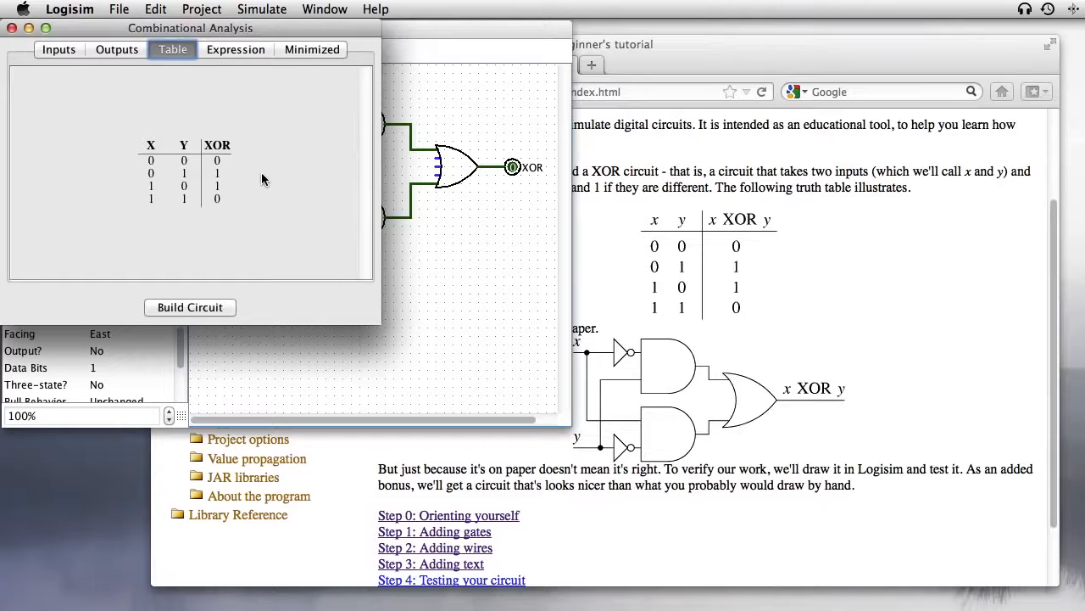
drag(227, 206, 151, 160)
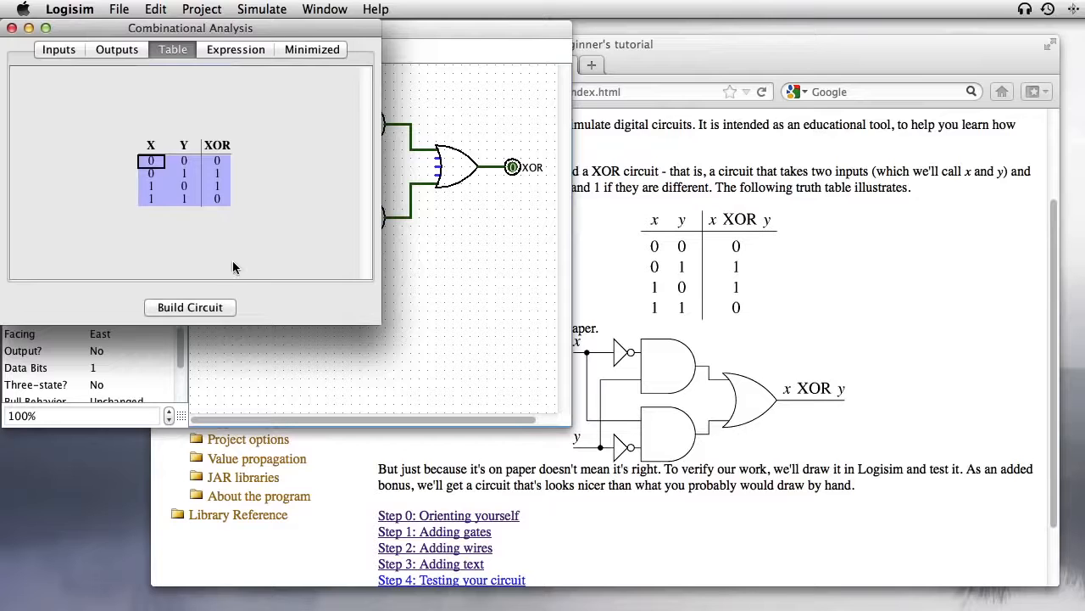
click(12, 28)
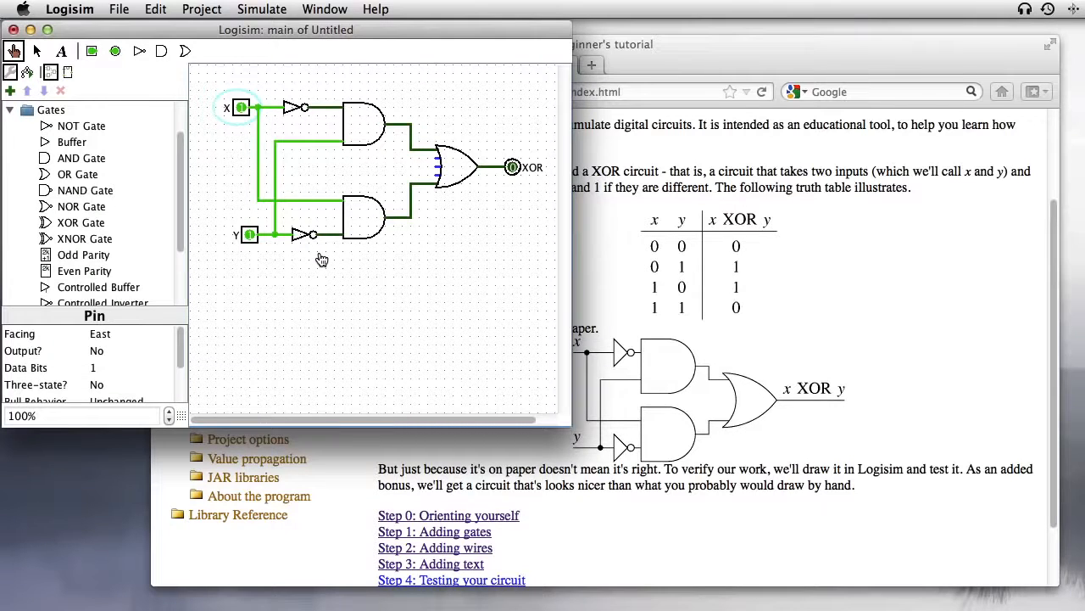
Step: Export the main circuit as a PNG image named xor
click(120, 9)
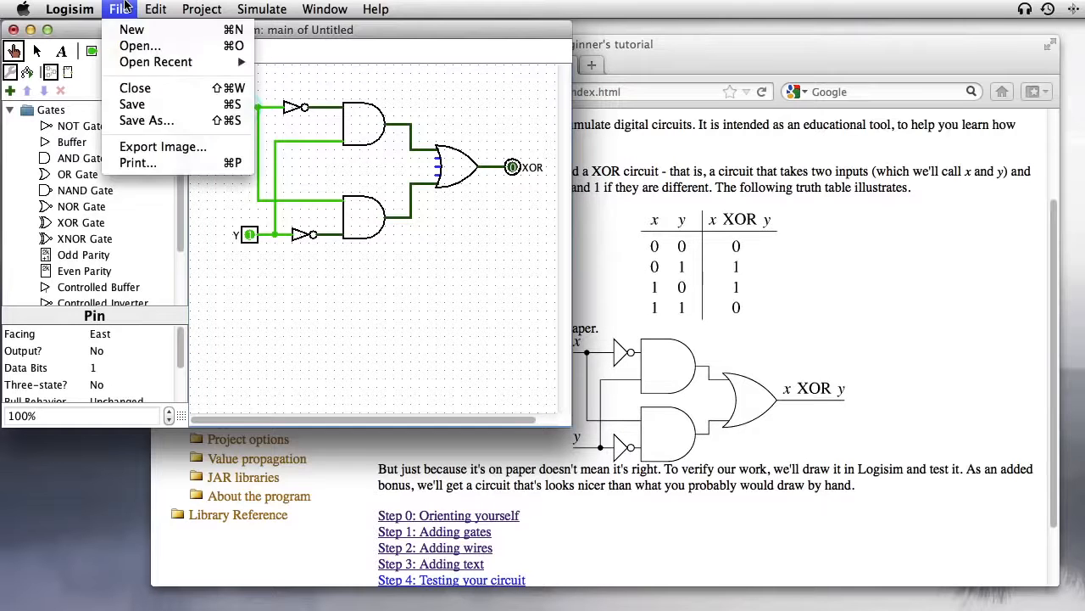
click(170, 151)
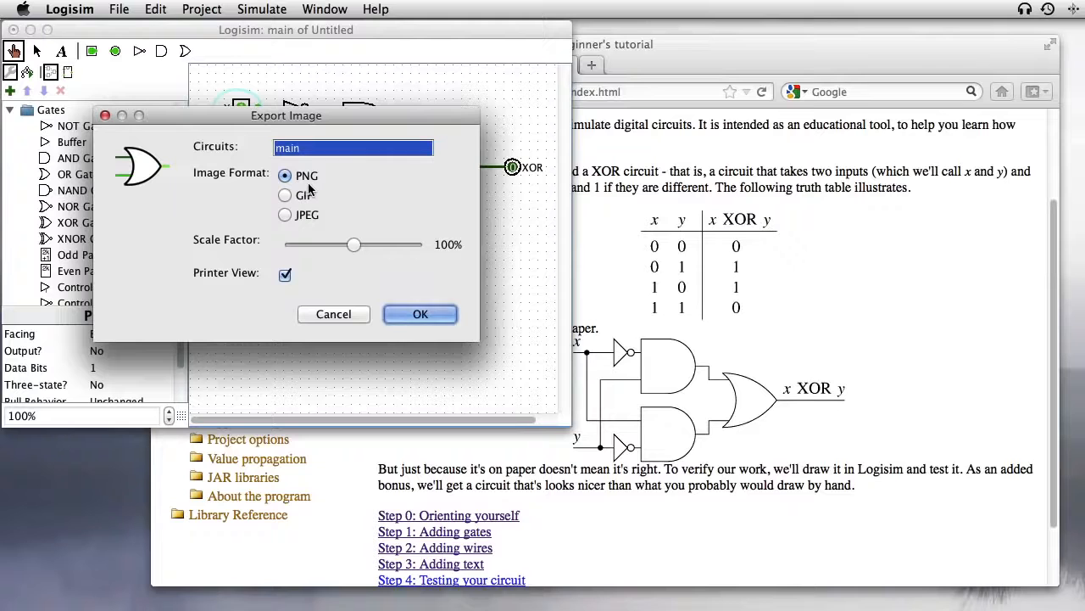
click(416, 315)
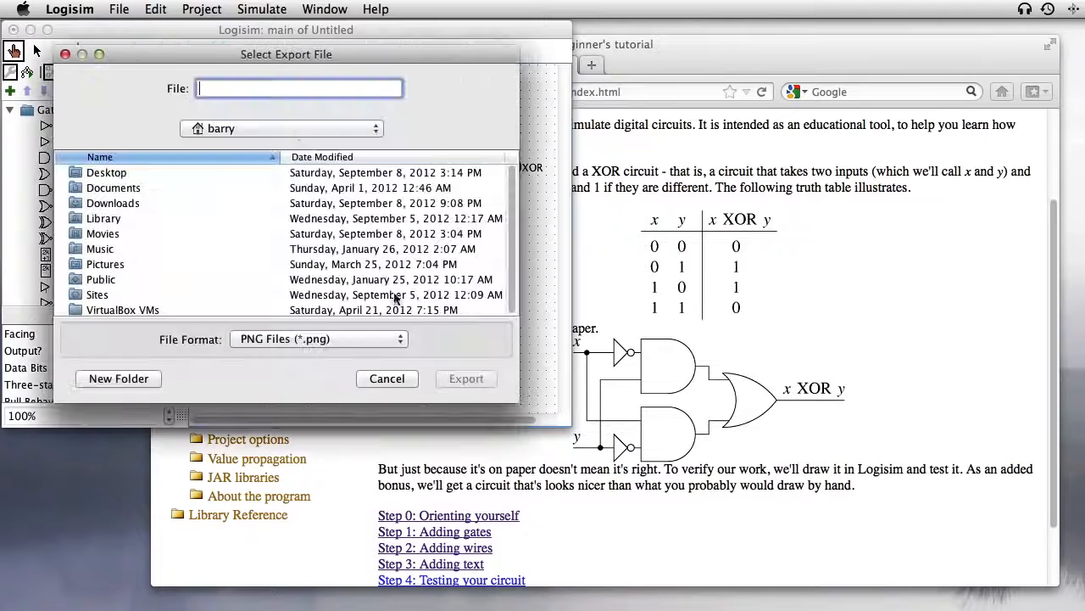
text(xor)
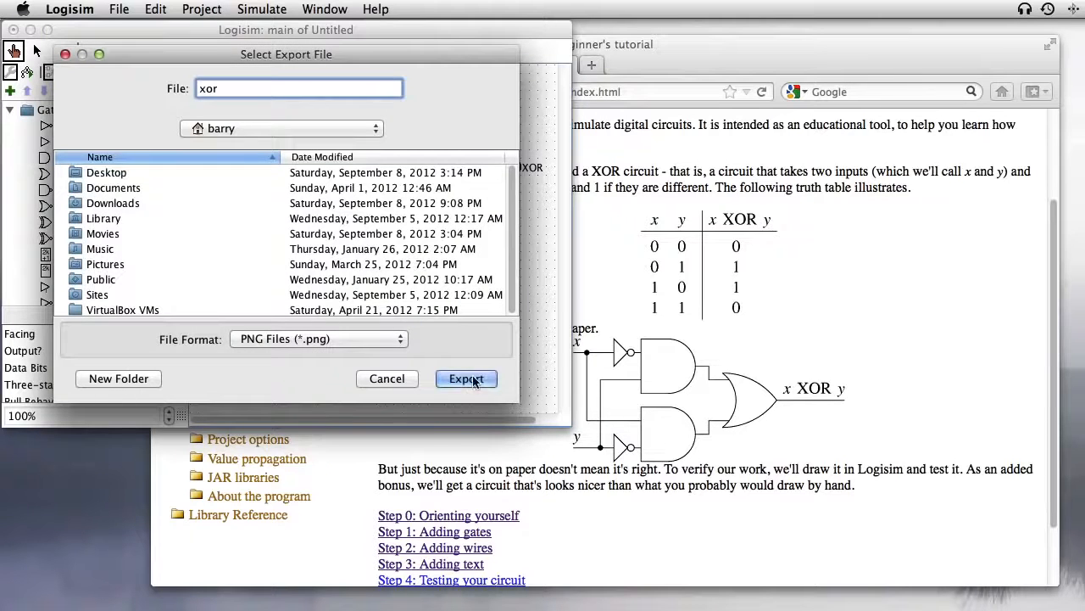
click(466, 378)
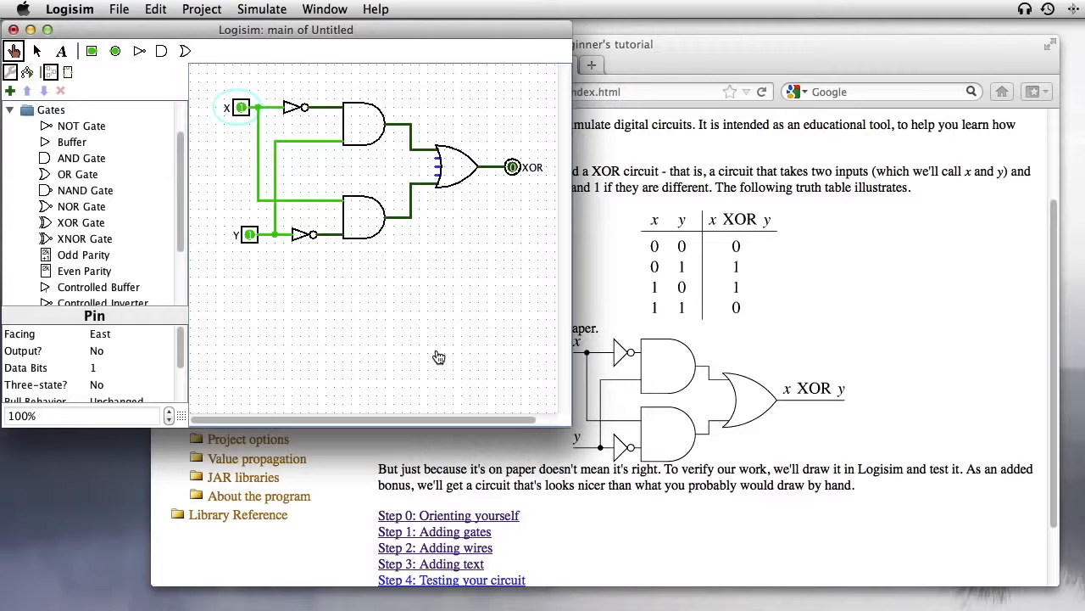